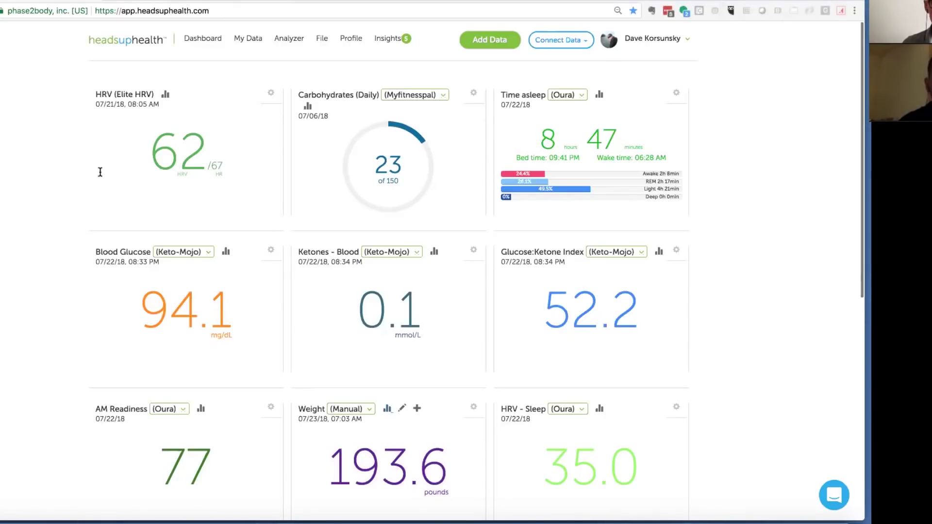
mouse_move(188, 157)
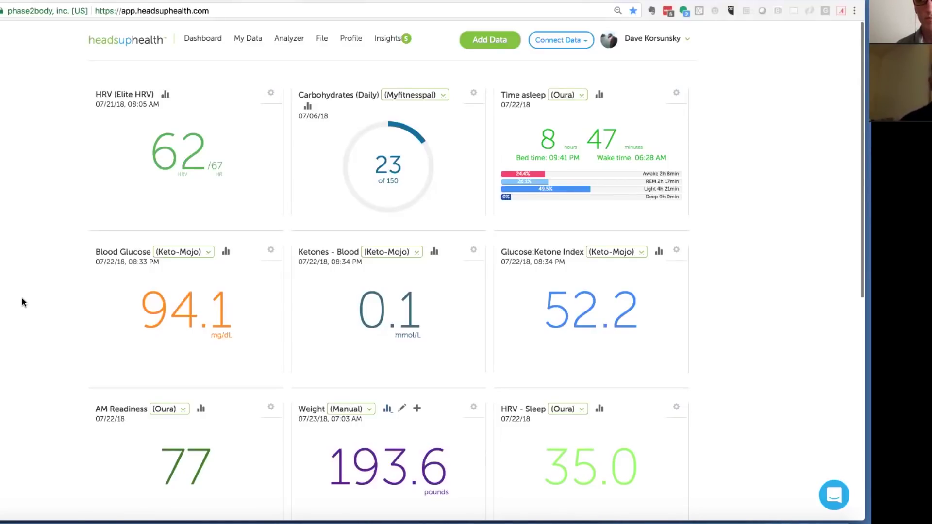
mouse_move(133, 301)
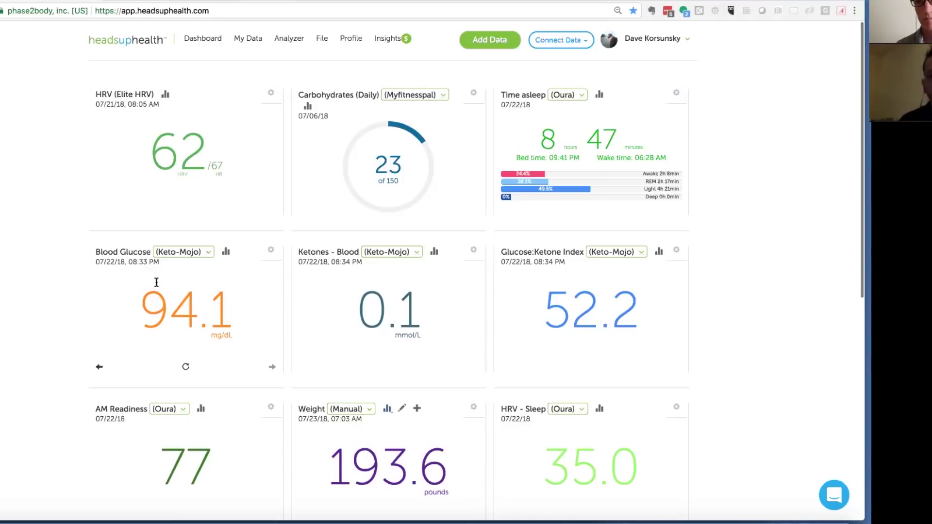
mouse_move(180, 189)
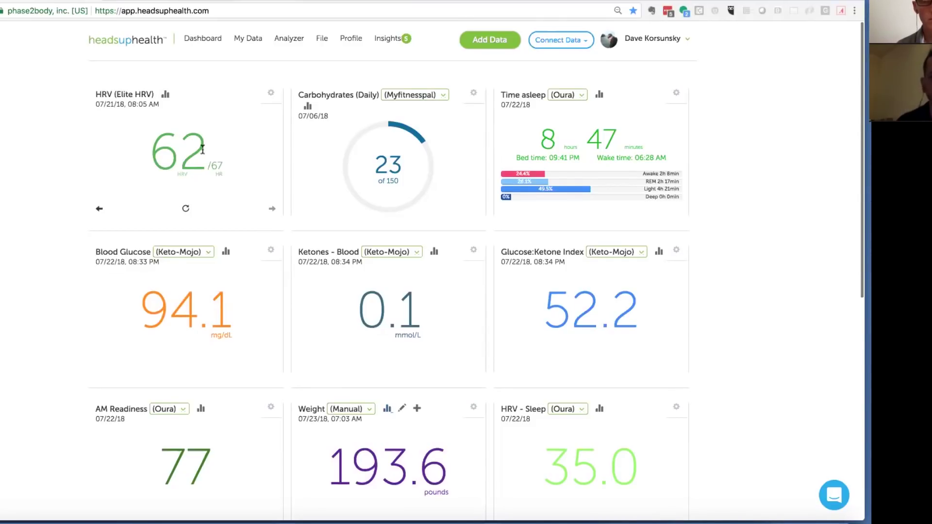
left_click(102, 208)
left_click(102, 208)
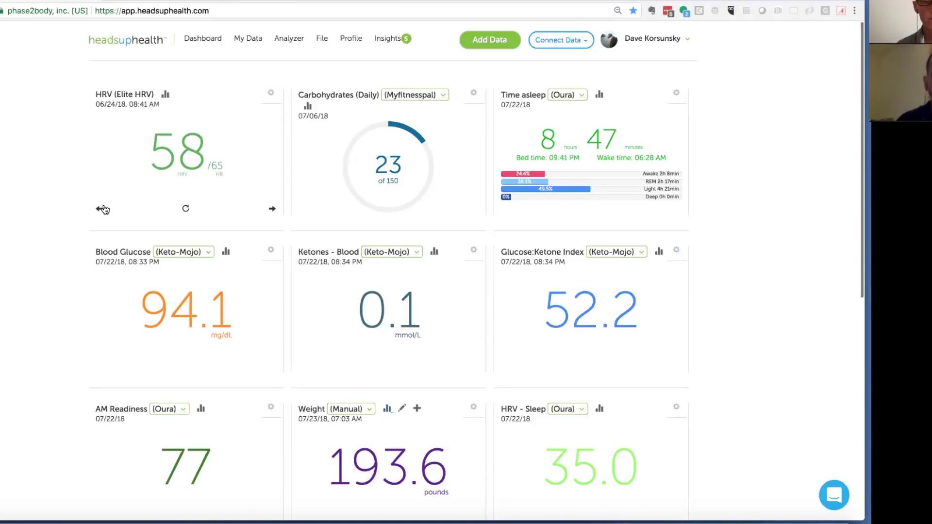
left_click(273, 210)
left_click(273, 210)
left_click(273, 210)
left_click(274, 210)
left_click(274, 210)
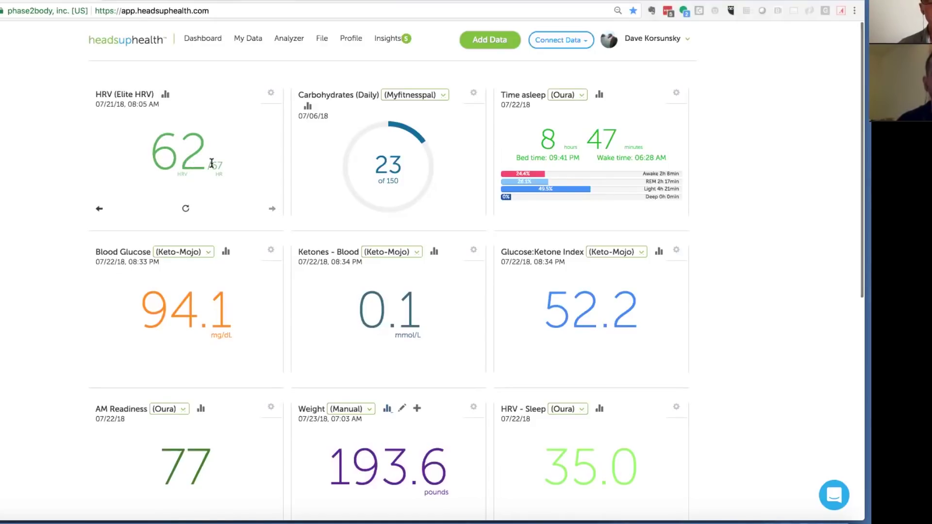
left_click(212, 163)
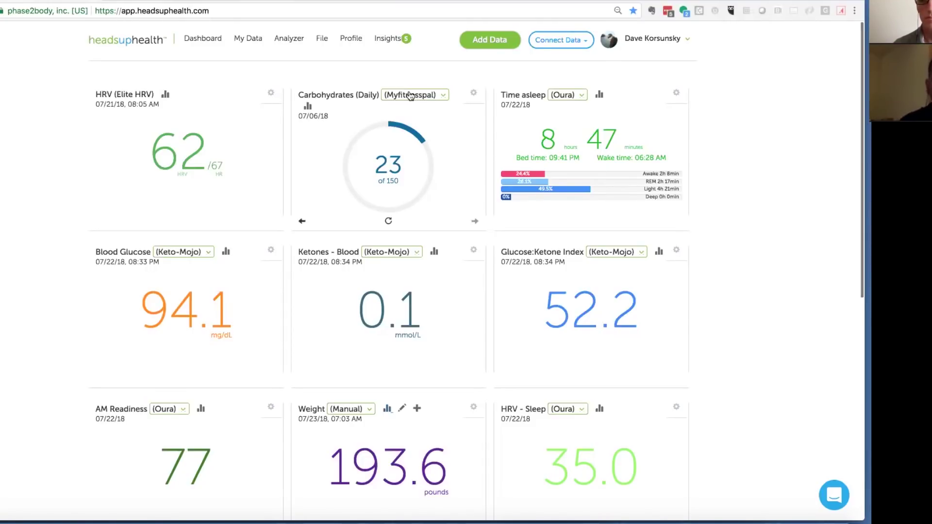
left_click(426, 96)
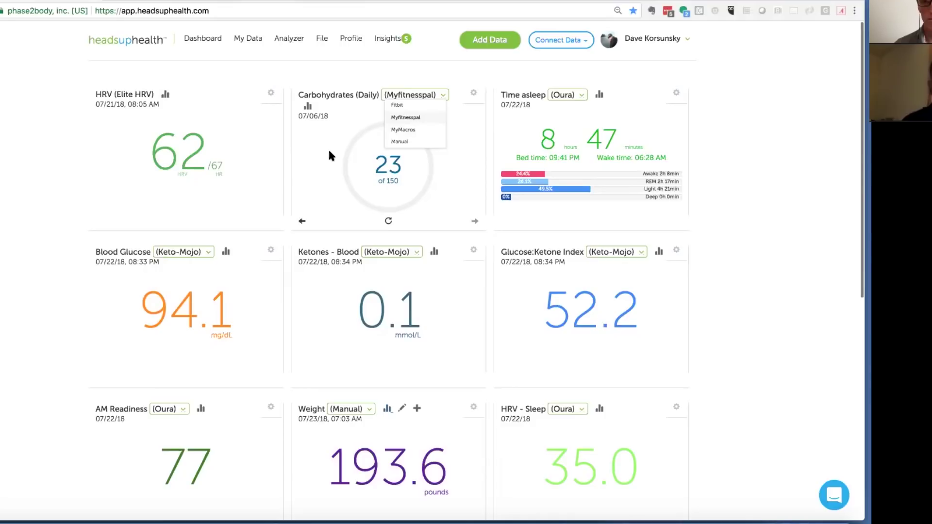
left_click(323, 75)
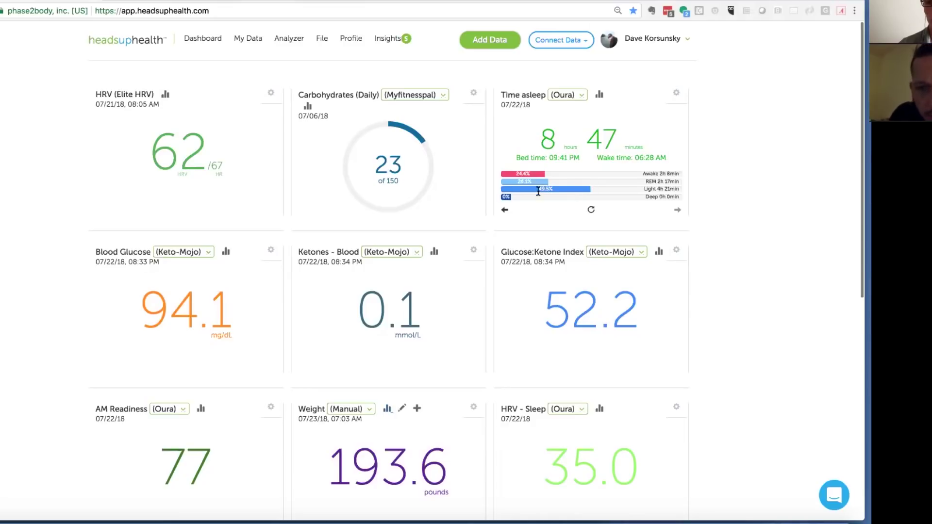
left_click(505, 211)
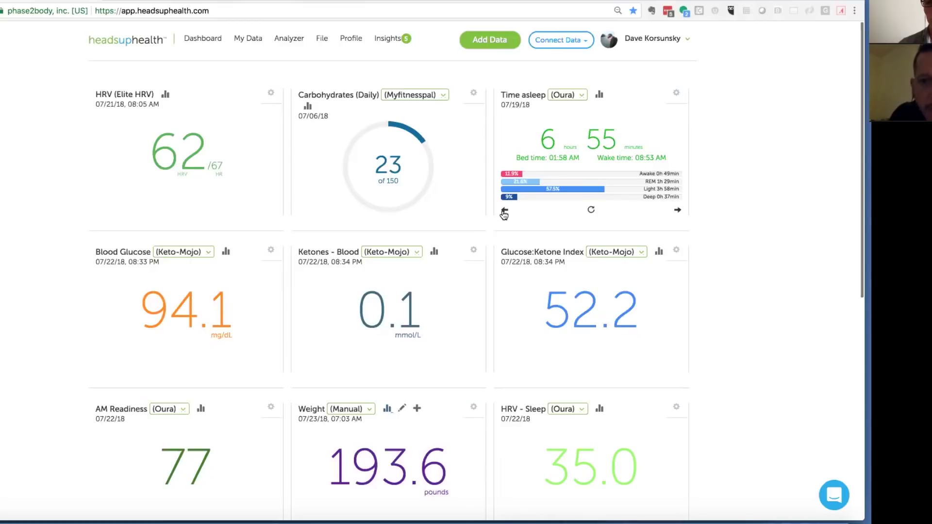
left_click(678, 209)
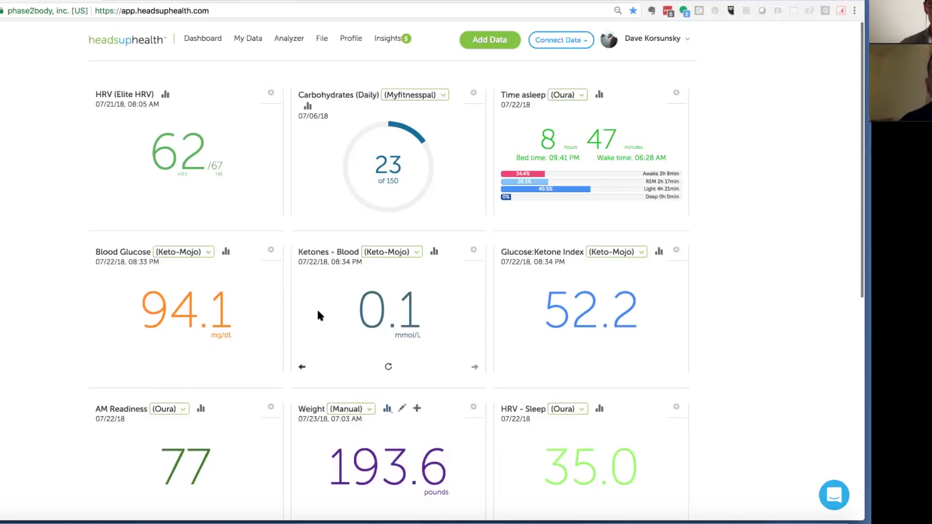
scroll(319, 315, "down", 3)
scroll(315, 308, "down", 2)
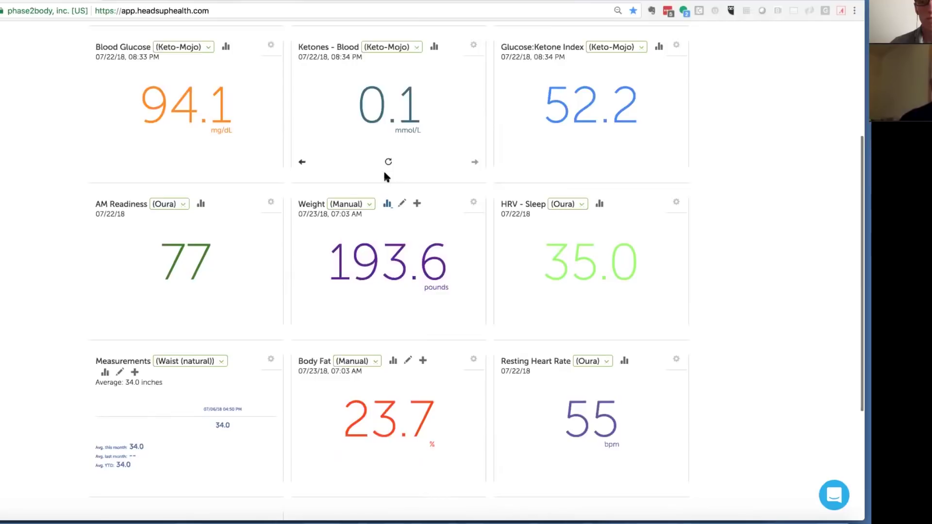
scroll(383, 170, "down", 3)
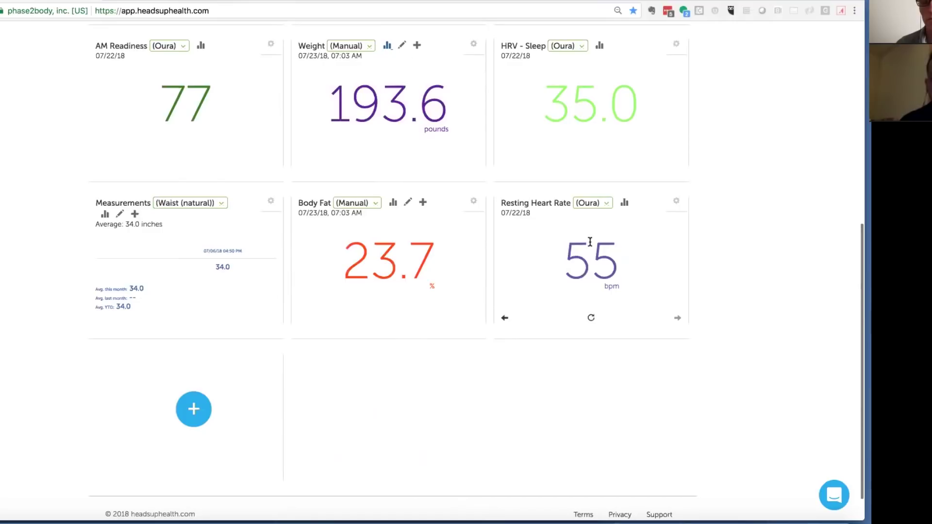
scroll(423, 279, "up", 1)
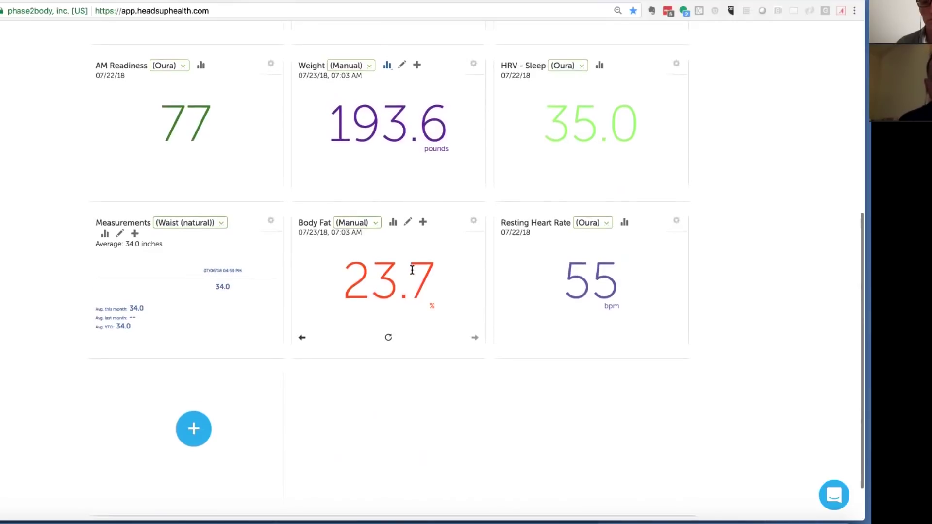
scroll(413, 270, "down", 2)
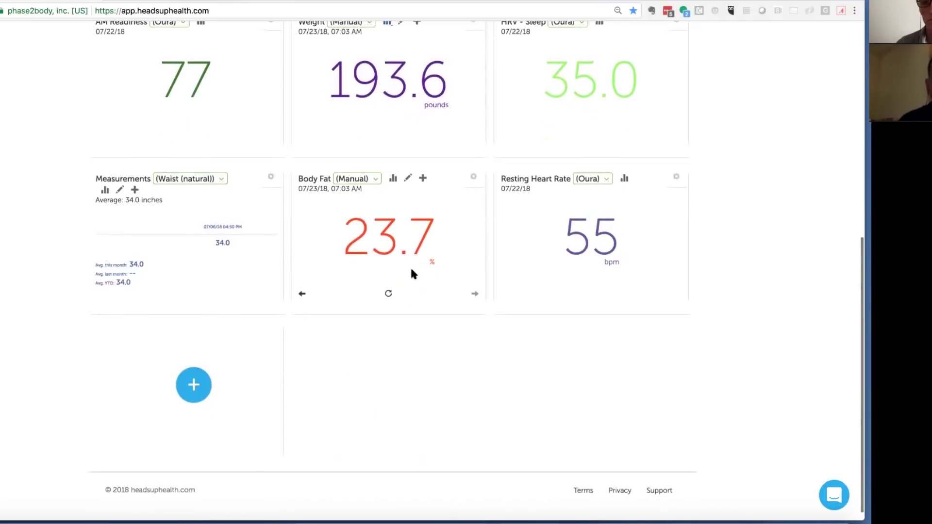
left_click(195, 393)
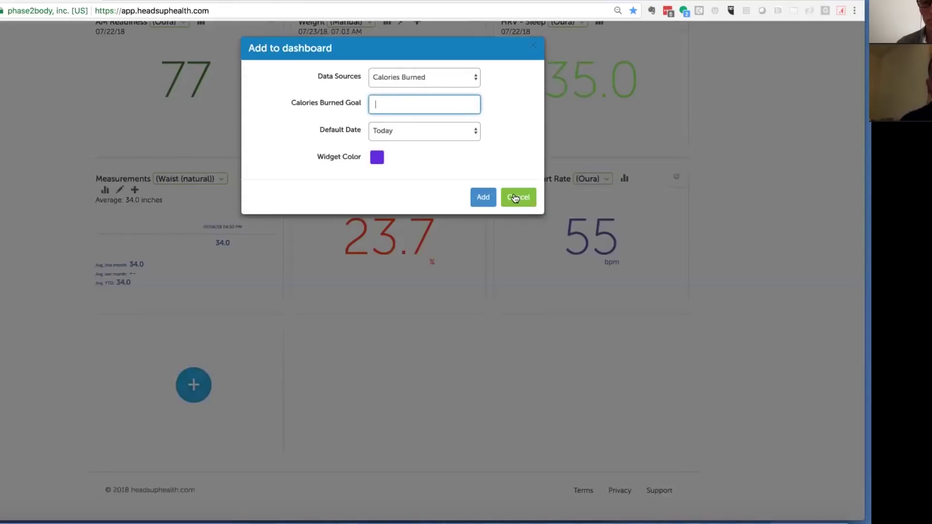
left_click(514, 198)
scroll(515, 199, "up", 4)
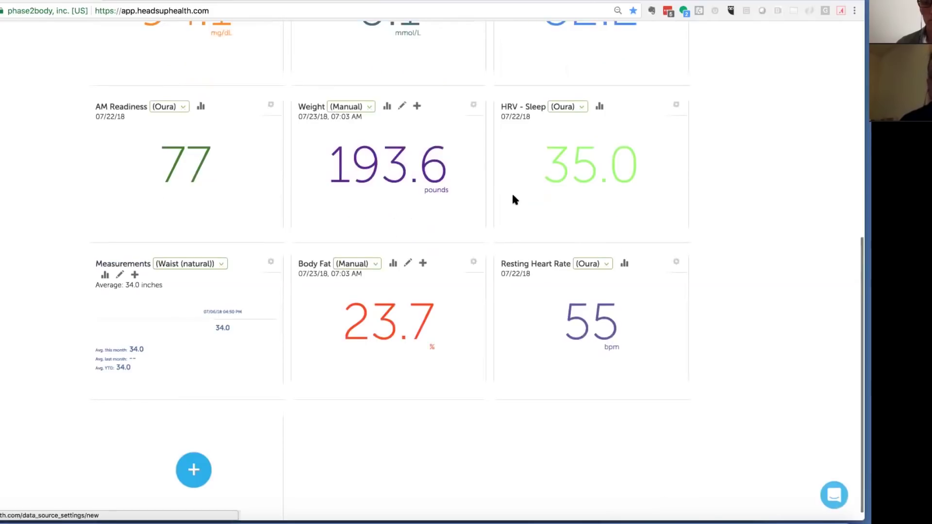
scroll(515, 199, "up", 6)
scroll(305, 262, "down", 2)
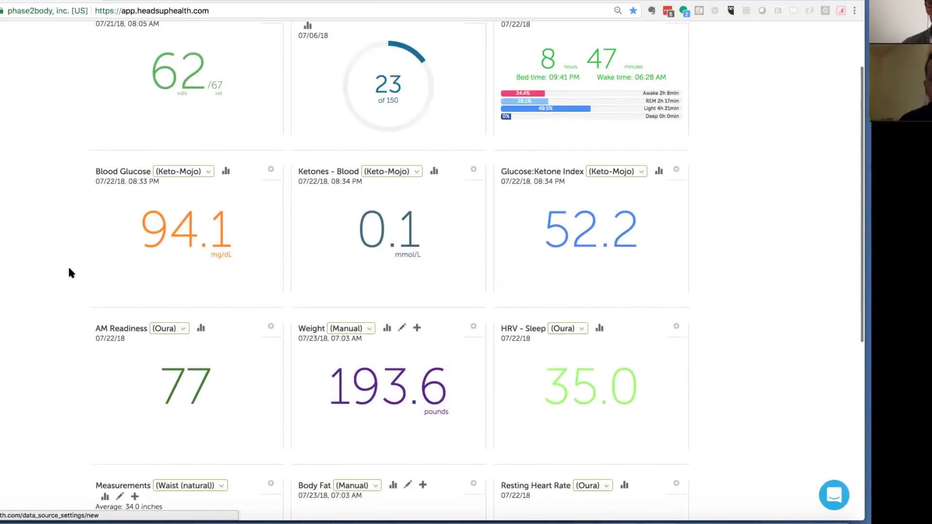
scroll(69, 268, "up", 2)
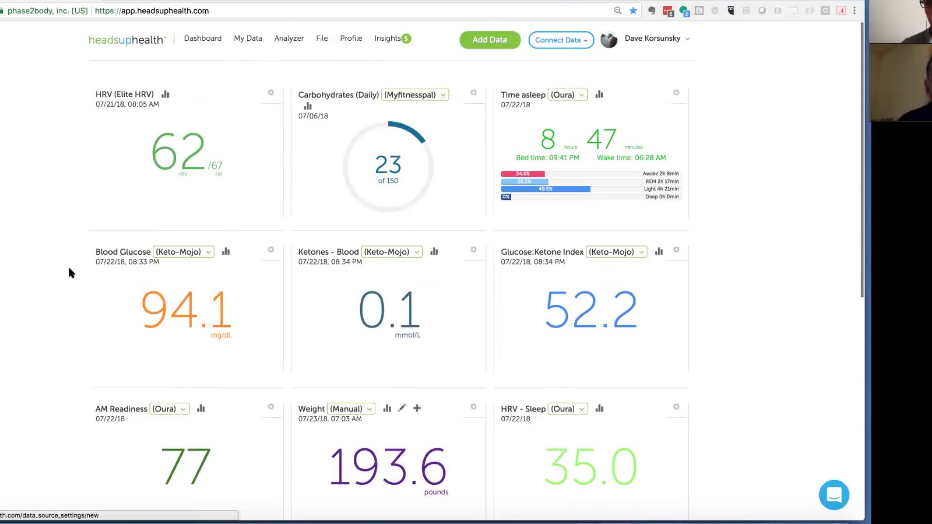
mouse_move(137, 177)
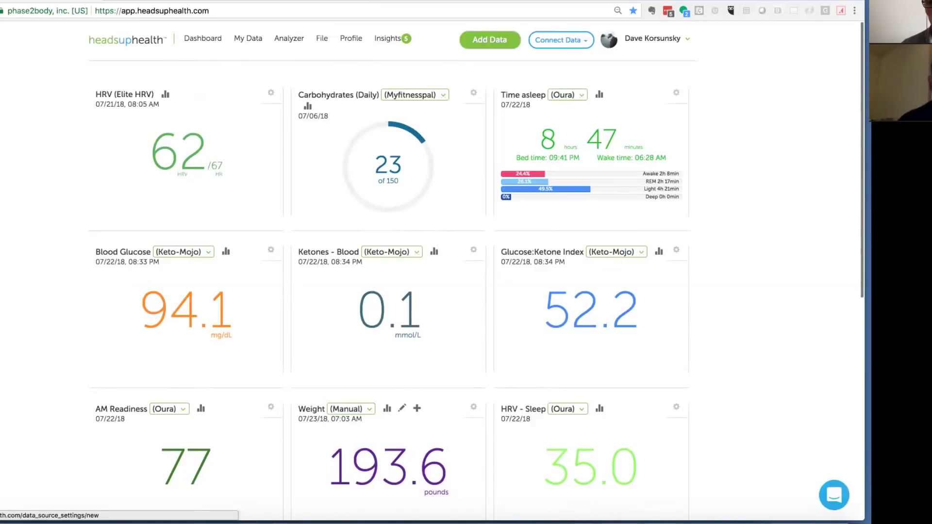
key("super+t")
Go to cloud.ouraring.com and sign in to the Oura account.
type("cloud.ouraring.com")
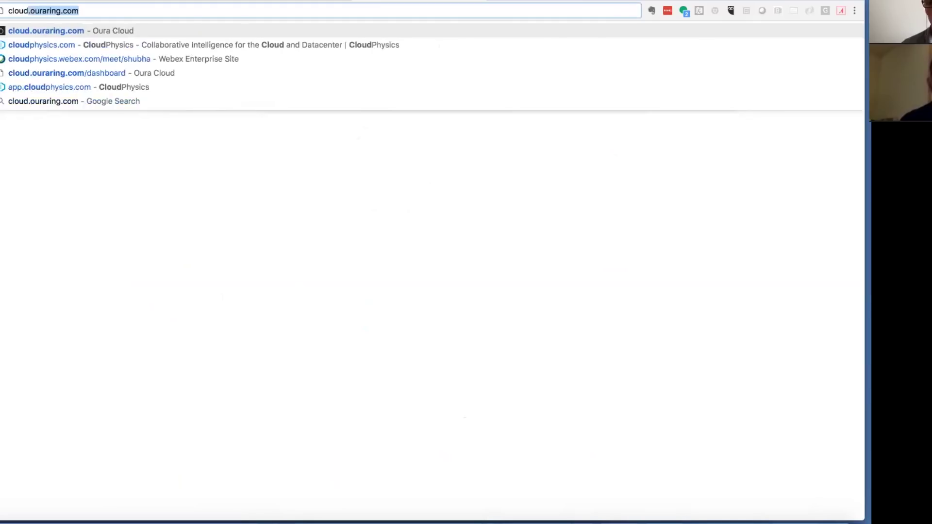
key("Return")
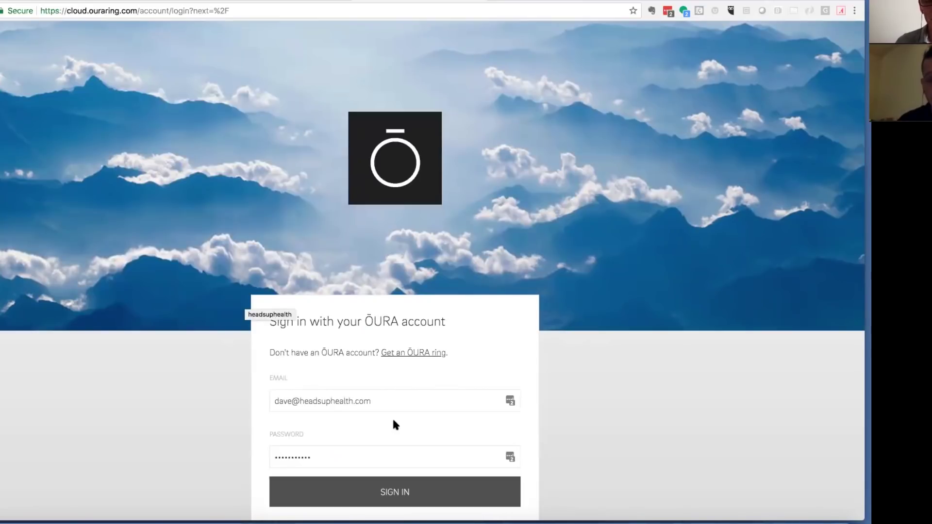
left_click(341, 493)
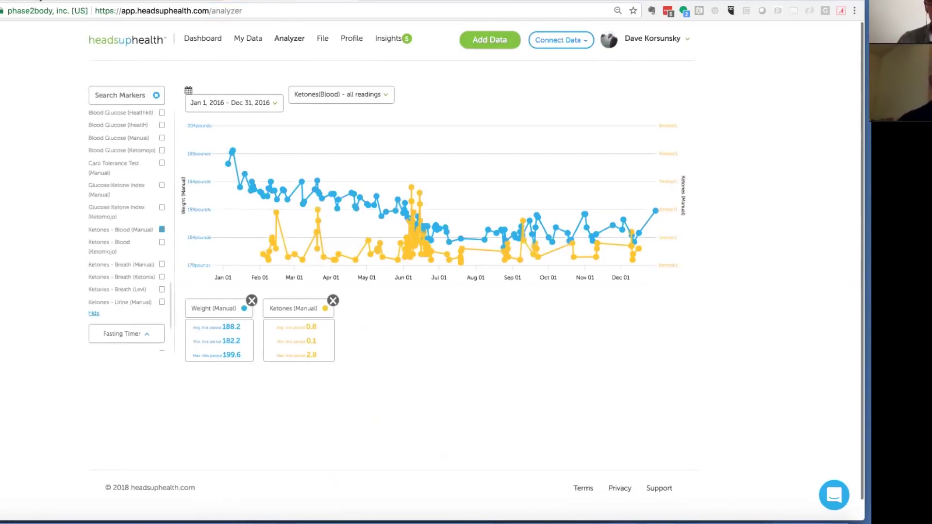
Return to the dashboard and look over the tiles for blood glucose 94.1, ketones 0.1 and weight 193.6.
key("ctrl+Tab")
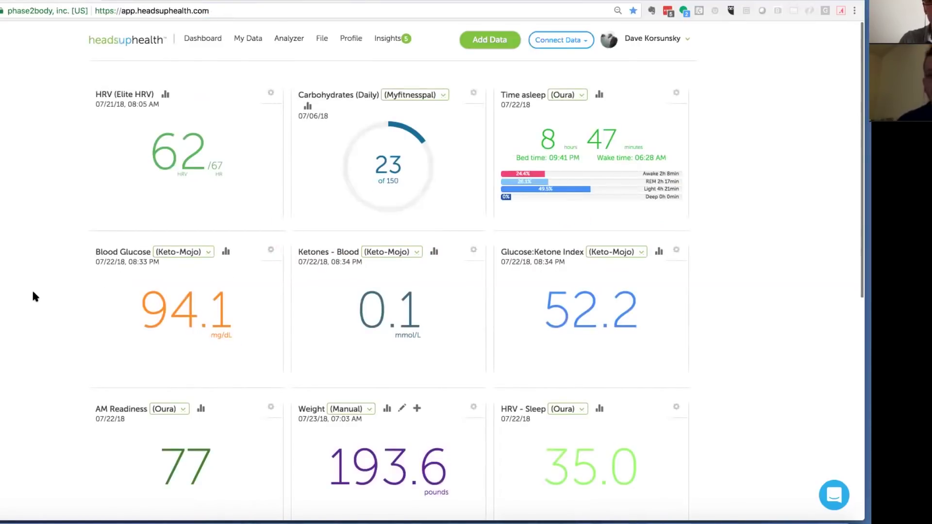
scroll(33, 292, "down", 2)
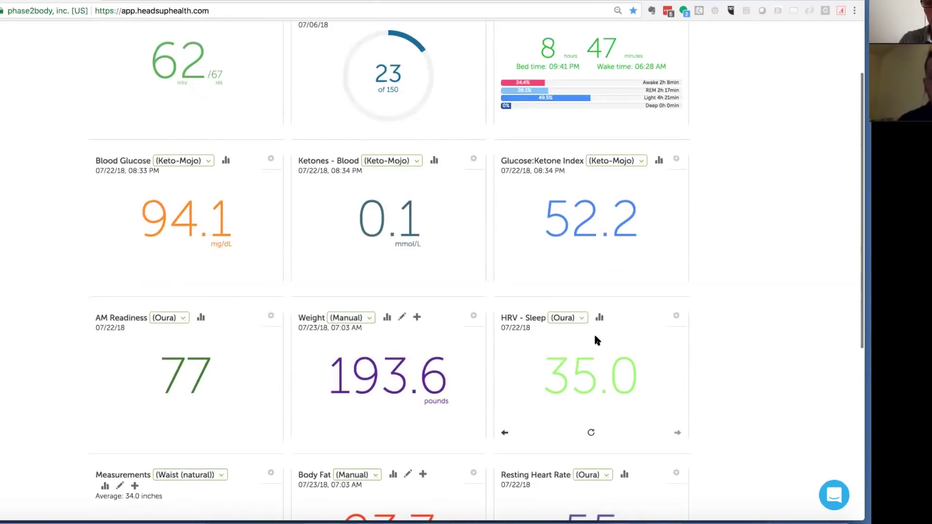
scroll(597, 340, "down", 1)
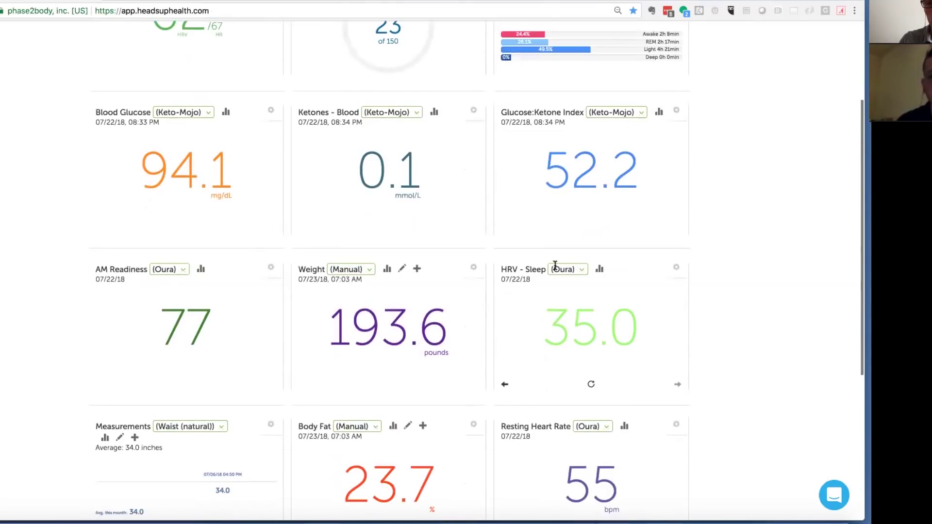
scroll(555, 269, "up", 3)
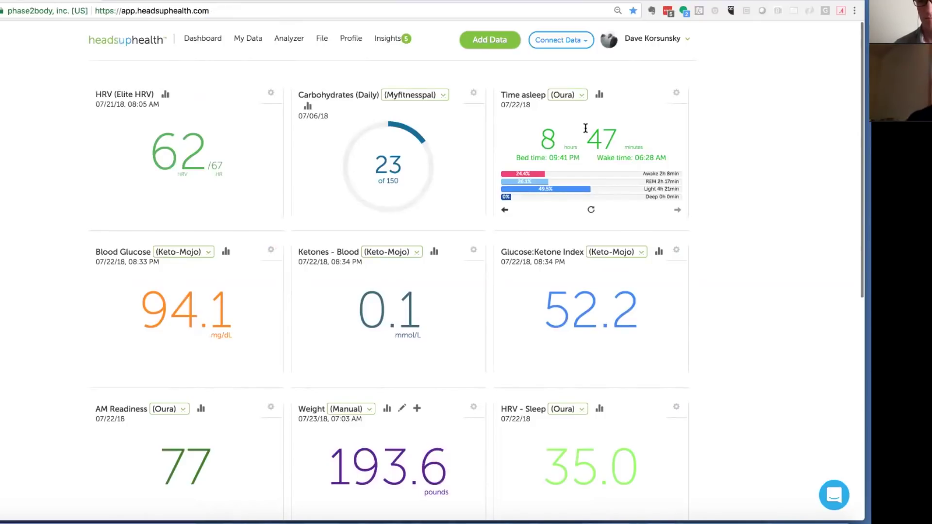
mouse_move(434, 127)
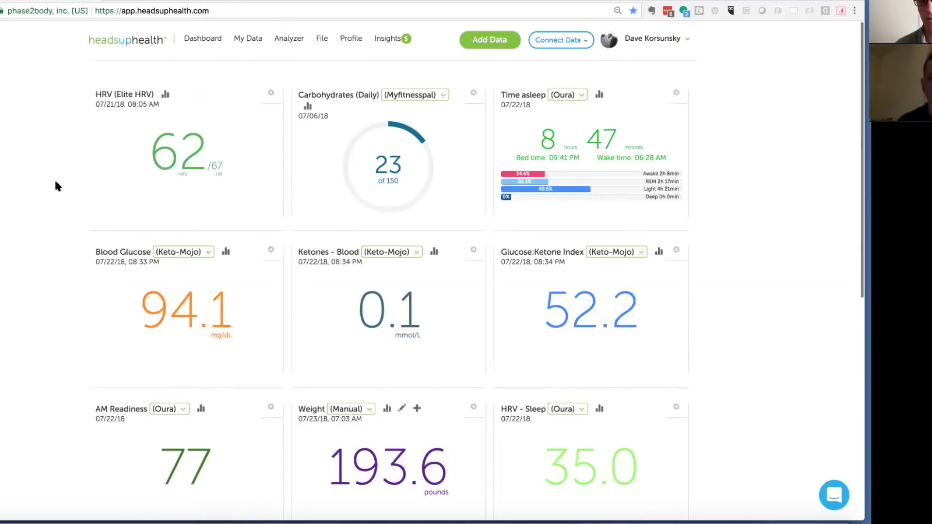
mouse_move(99, 313)
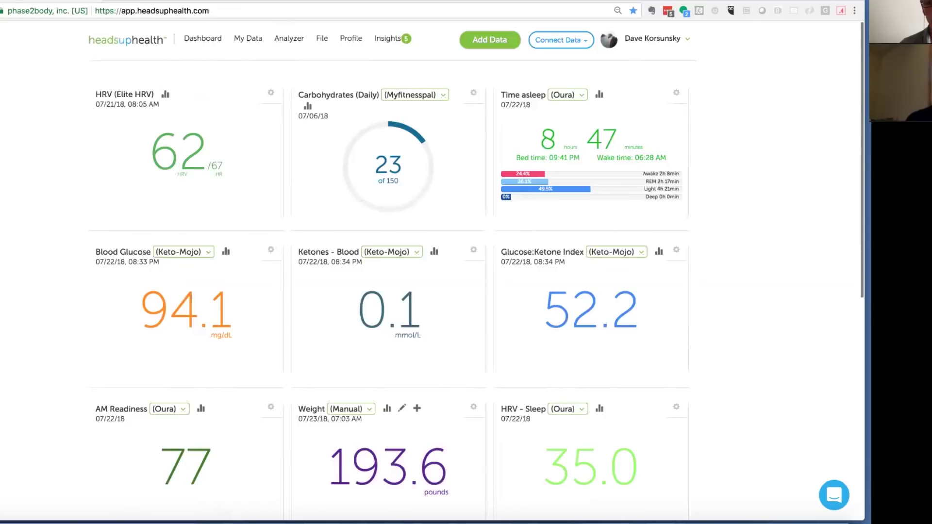
scroll(392, 259, "down", 1)
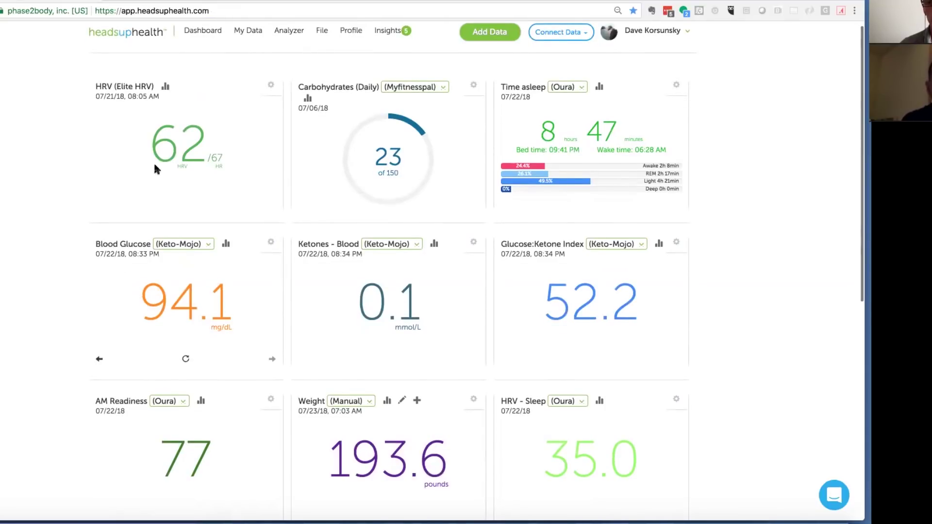
Move the Blood Glucose, Ketones - Blood and Glucose:Ketone Index tiles into the top row.
left_click_drag(159, 289, 155, 148)
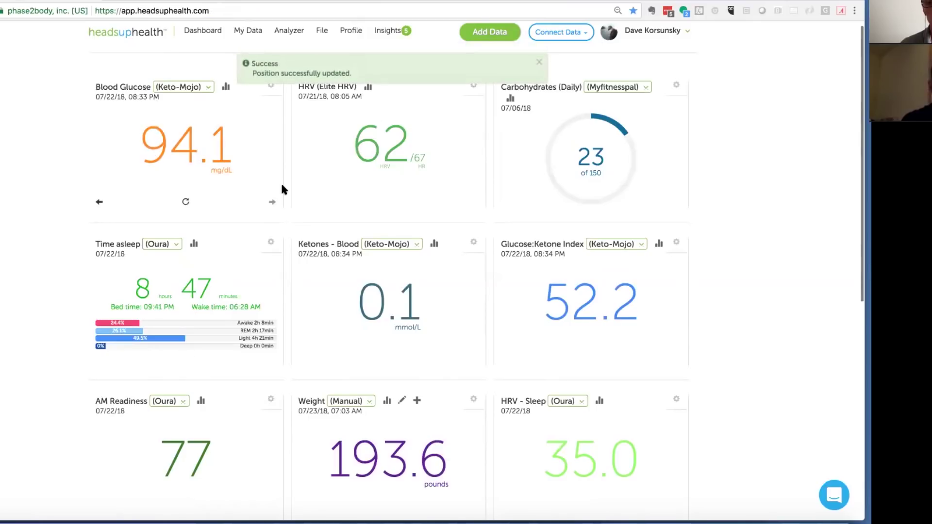
left_click_drag(363, 260, 362, 146)
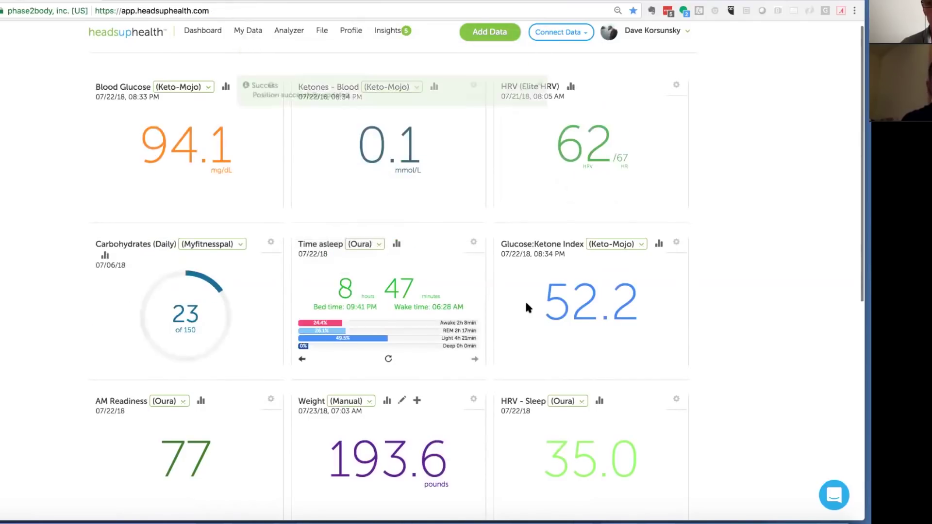
left_click_drag(548, 299, 537, 150)
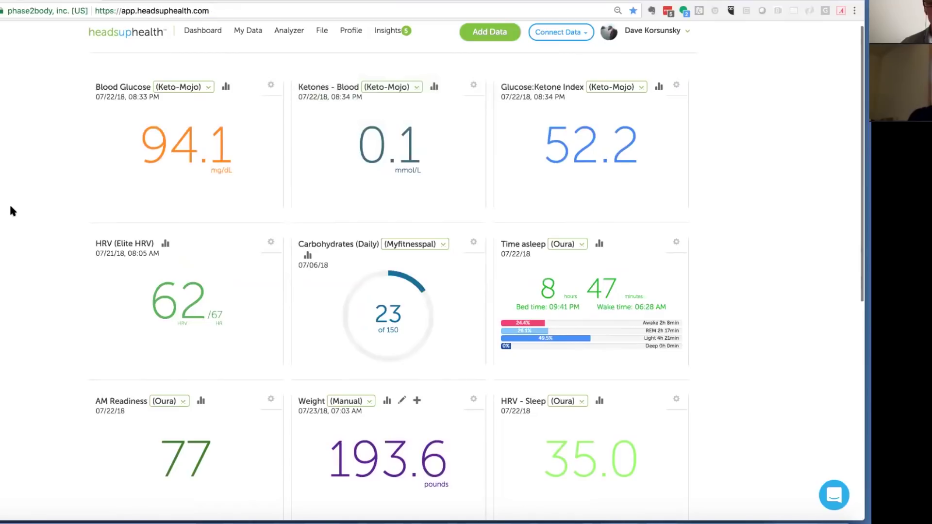
Arrange AM Readiness, Time asleep and HRV - Sleep tiles across the second row.
scroll(32, 289, "down", 1)
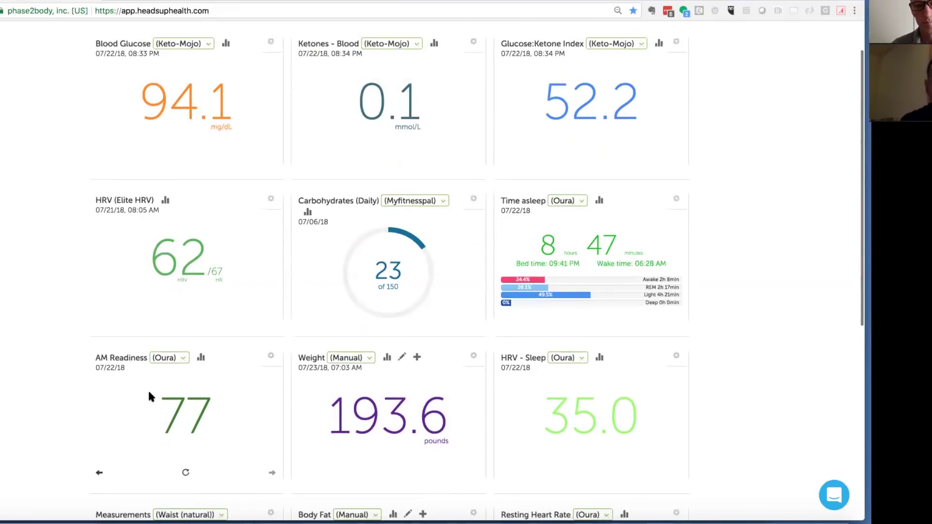
left_click_drag(148, 389, 143, 255)
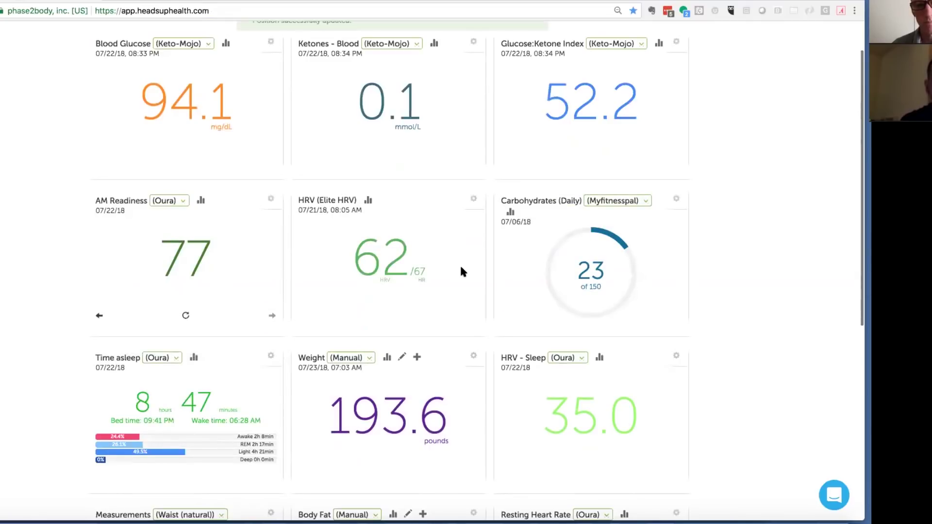
left_click_drag(270, 340, 383, 194)
left_click_drag(591, 437, 577, 284)
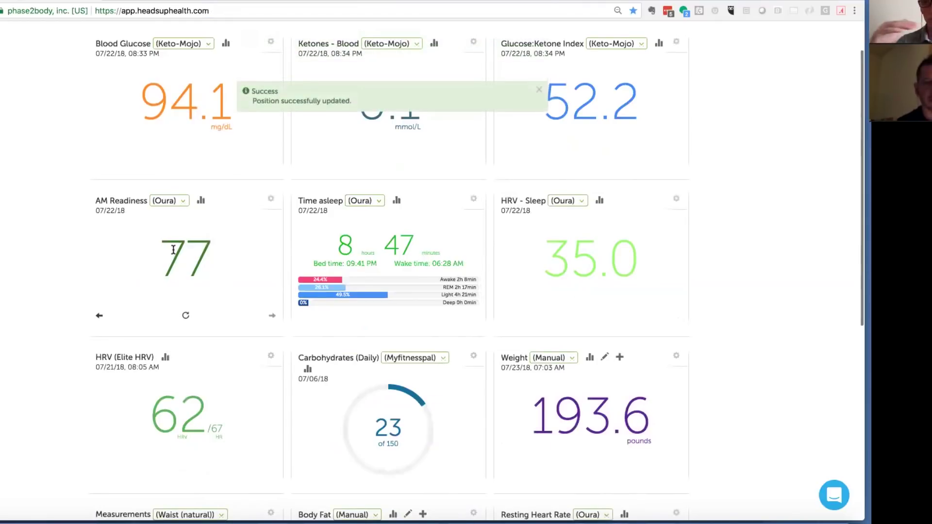
scroll(175, 253, "up", 2)
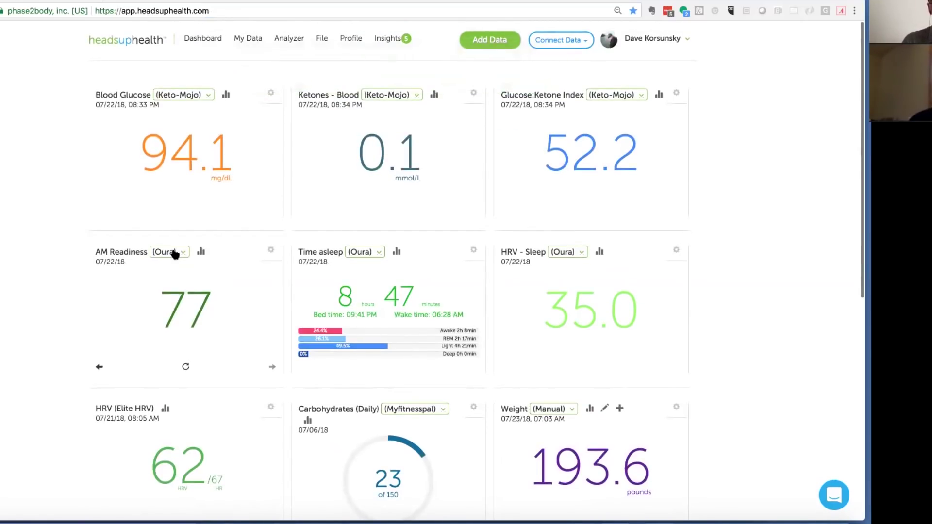
scroll(172, 311, "down", 3)
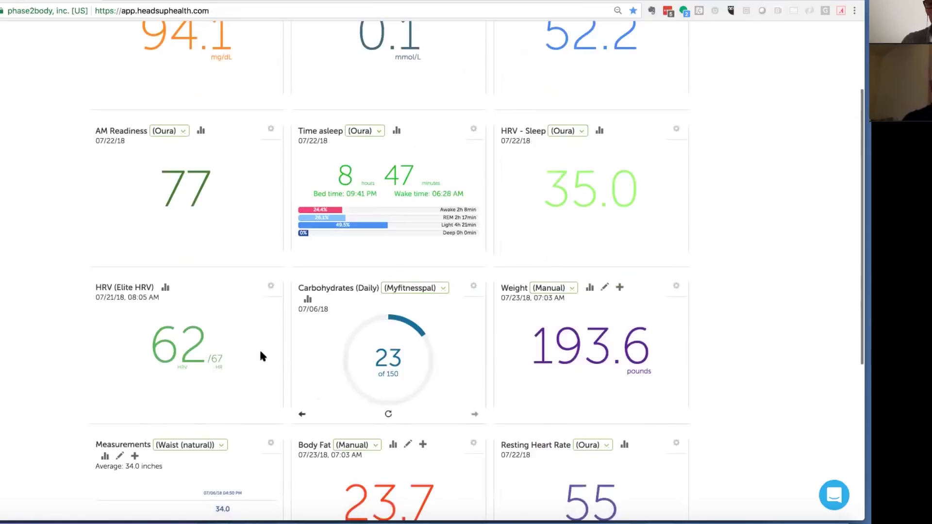
scroll(262, 354, "down", 3)
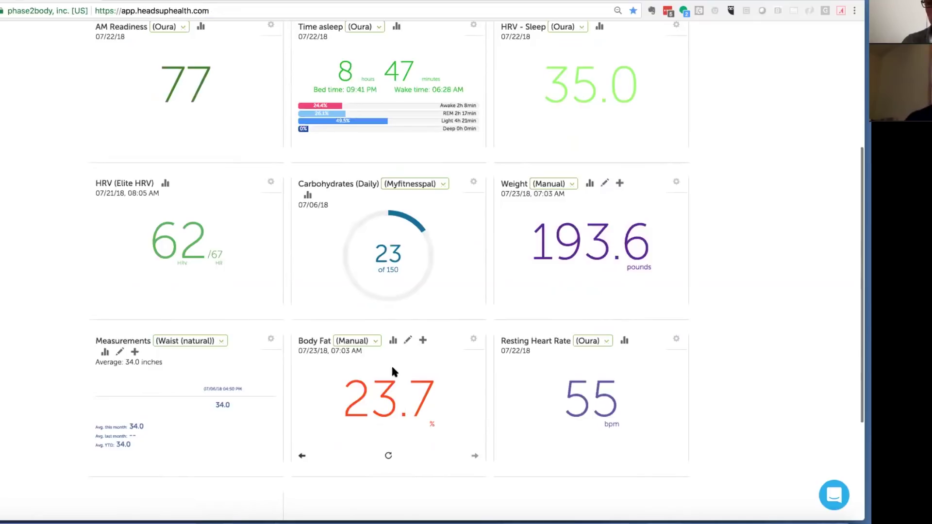
left_click(423, 340)
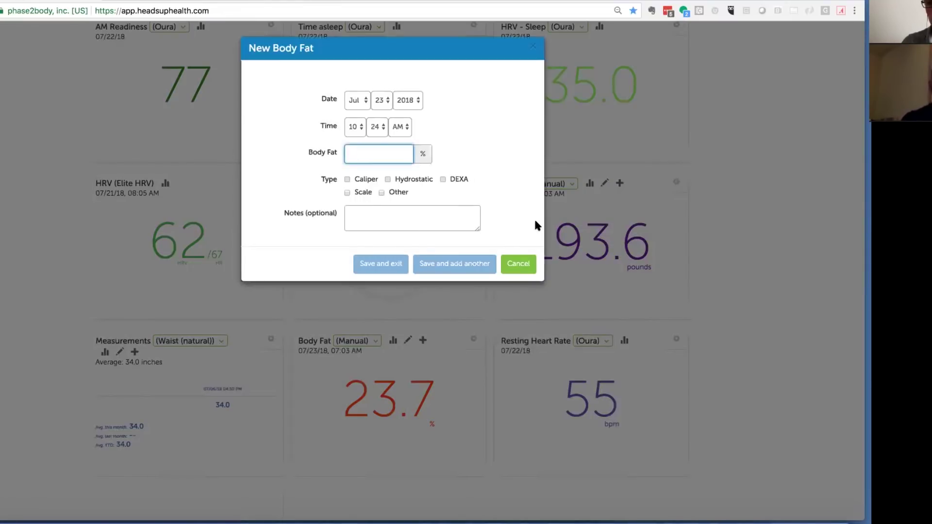
left_click(510, 265)
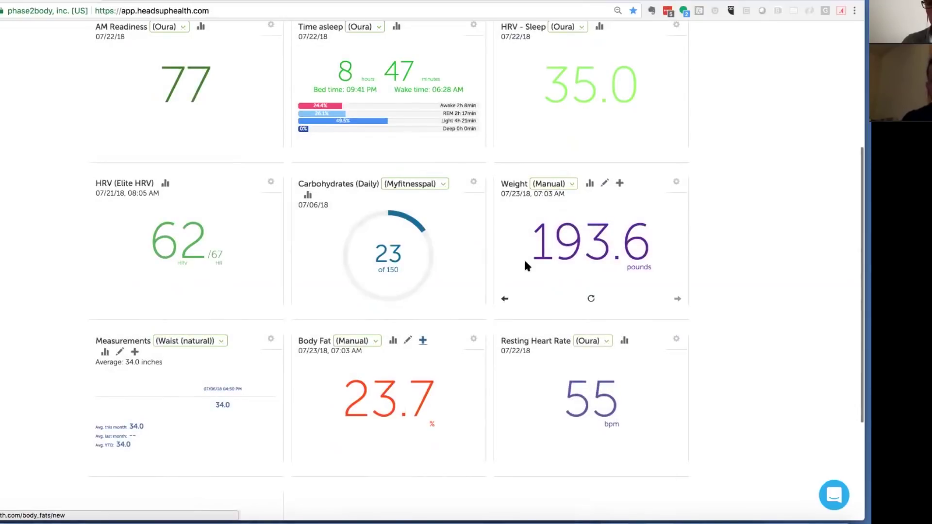
scroll(401, 248, "up", 5)
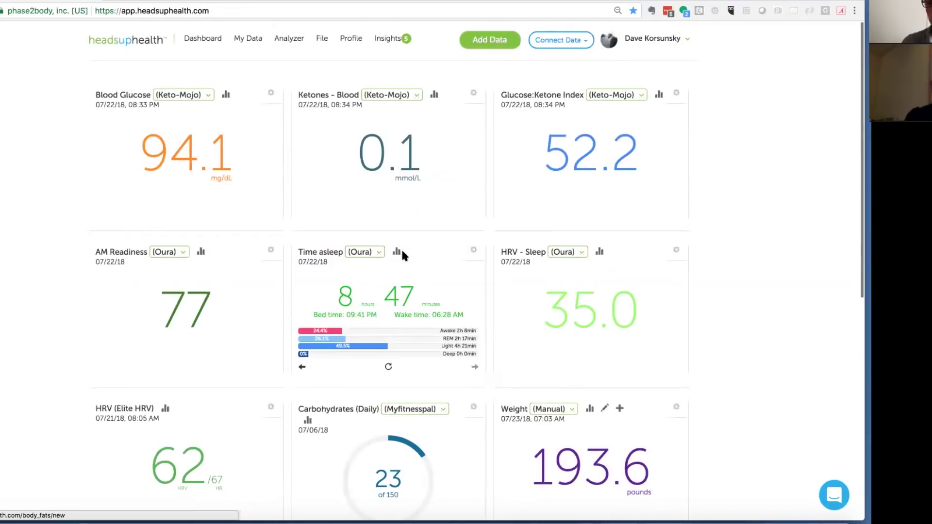
left_click(184, 95)
Switch the Blood Glucose and Ketones - Blood tiles to the Manual source (86 mg/dL, 0.3 mmol/L).
left_click(171, 117)
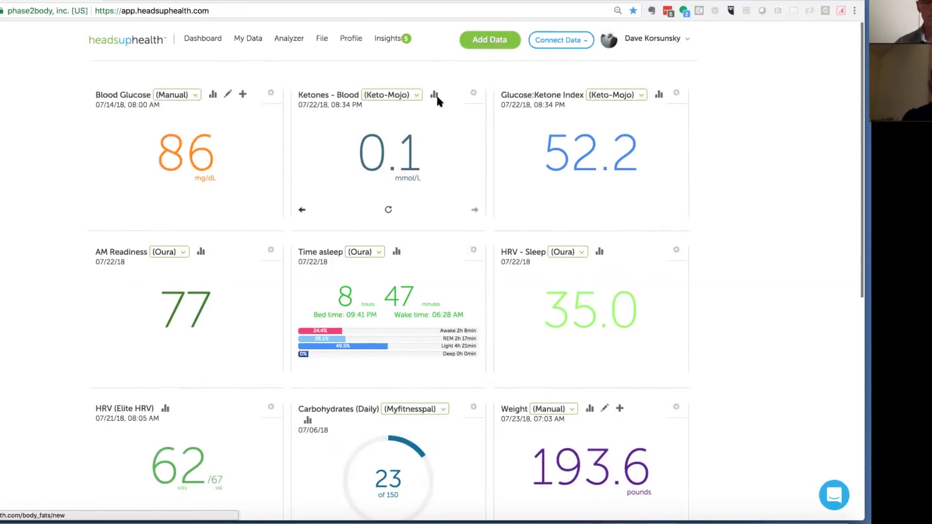
left_click(400, 99)
left_click(386, 117)
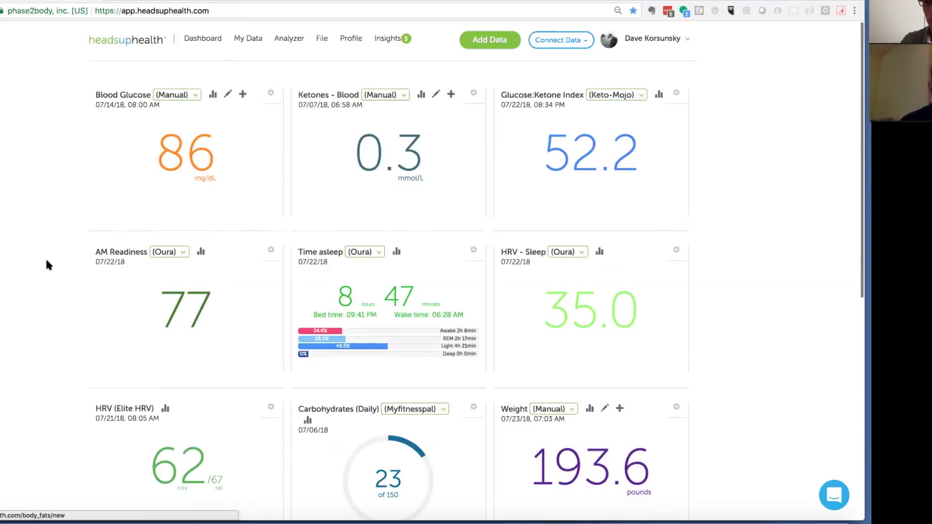
scroll(47, 260, "down", 2)
scroll(281, 199, "down", 7)
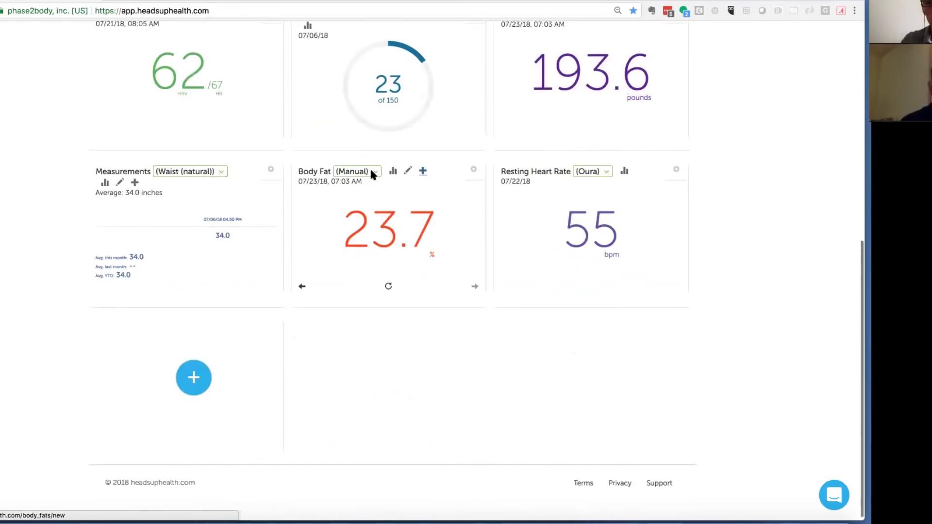
scroll(519, 117, "up", 1)
left_click(550, 65)
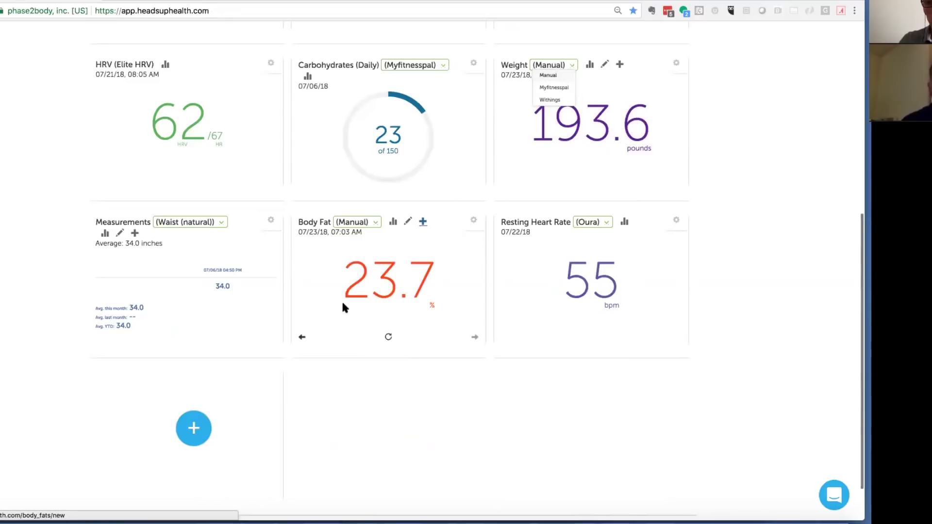
left_click(370, 394)
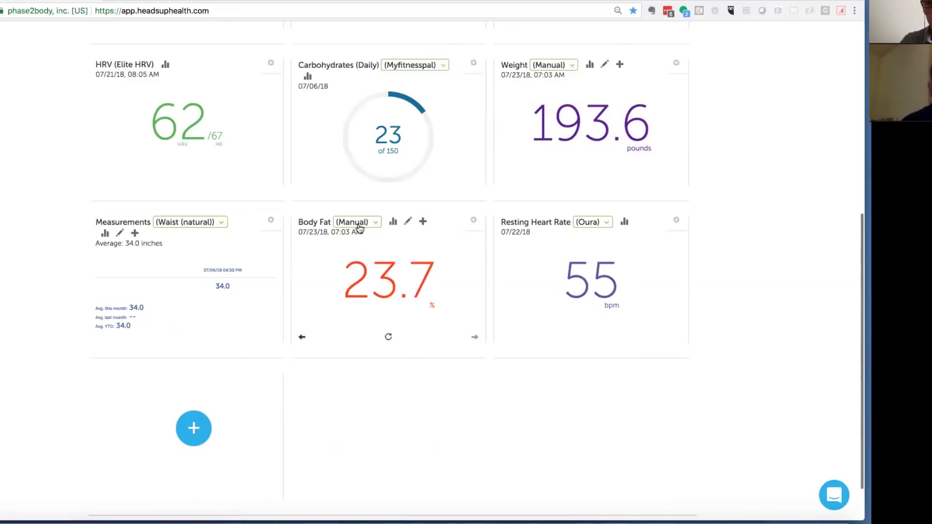
left_click(359, 228)
left_click(350, 247)
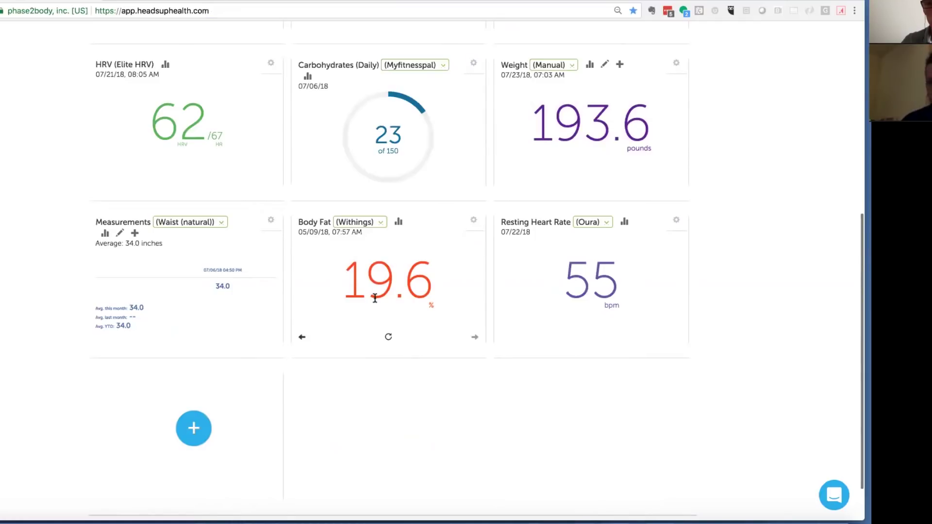
left_click(365, 229)
left_click(348, 237)
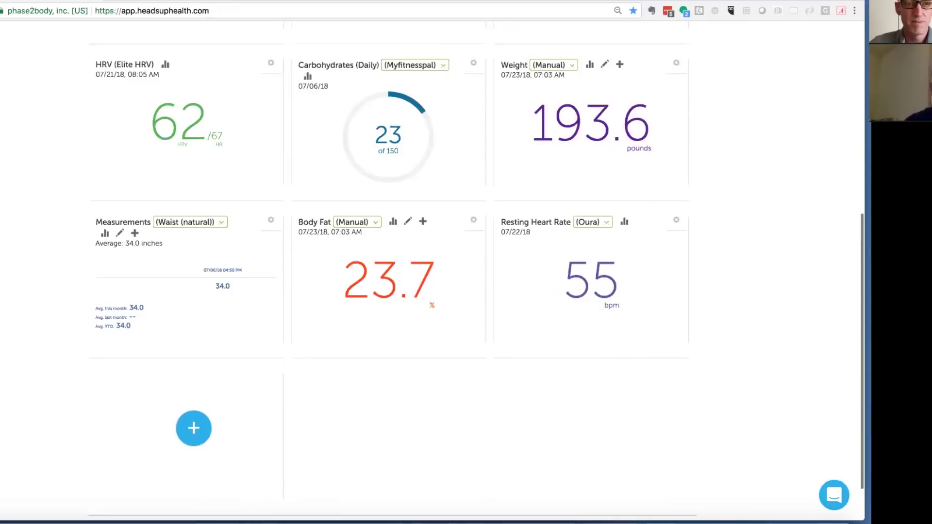
left_click(57, 176)
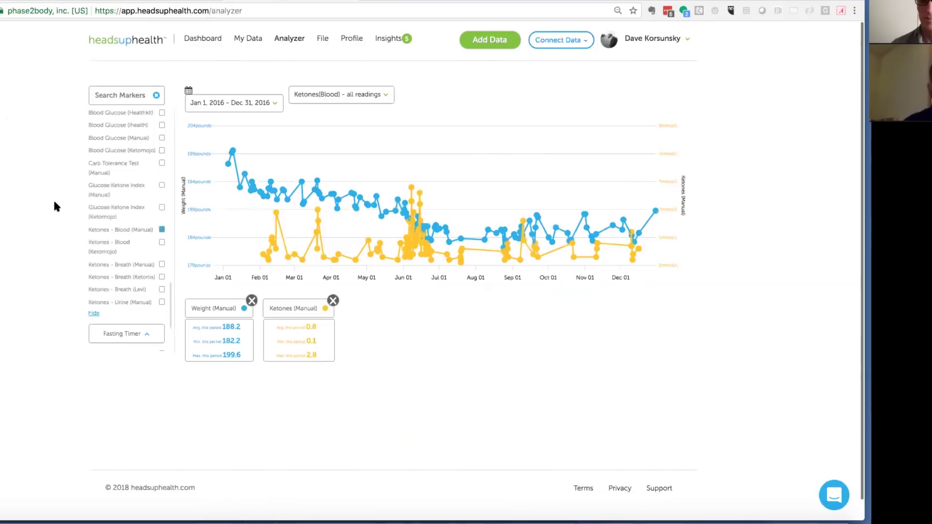
Open and cancel the date range picker, then remove blood ketones from the 2016 weight chart.
left_click(263, 105)
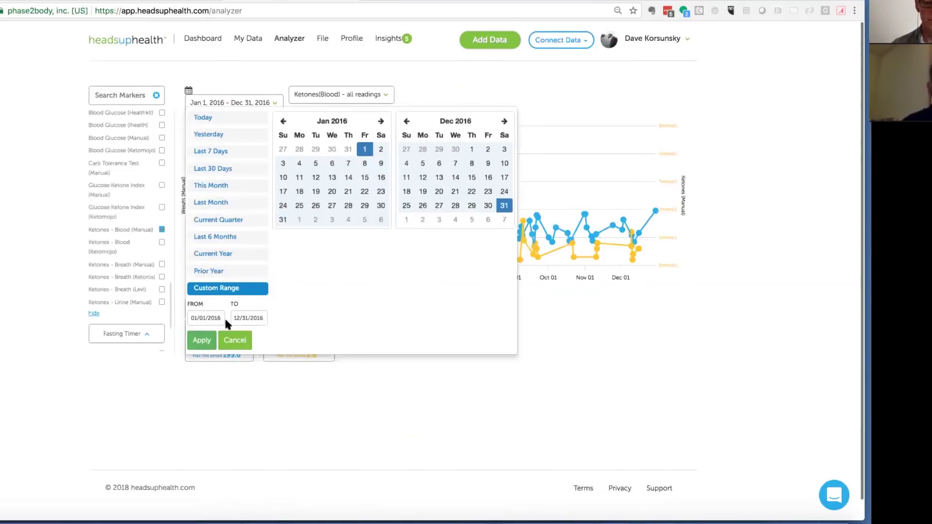
left_click(232, 382)
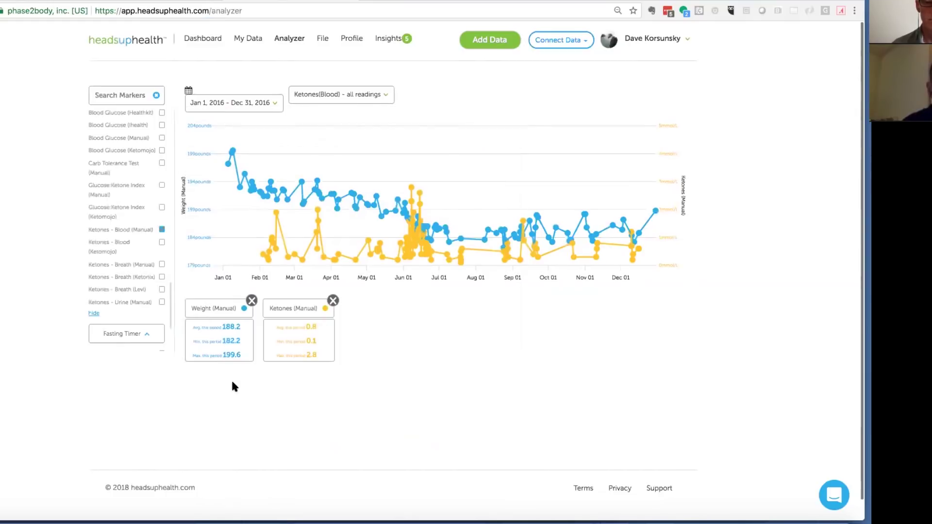
mouse_move(231, 153)
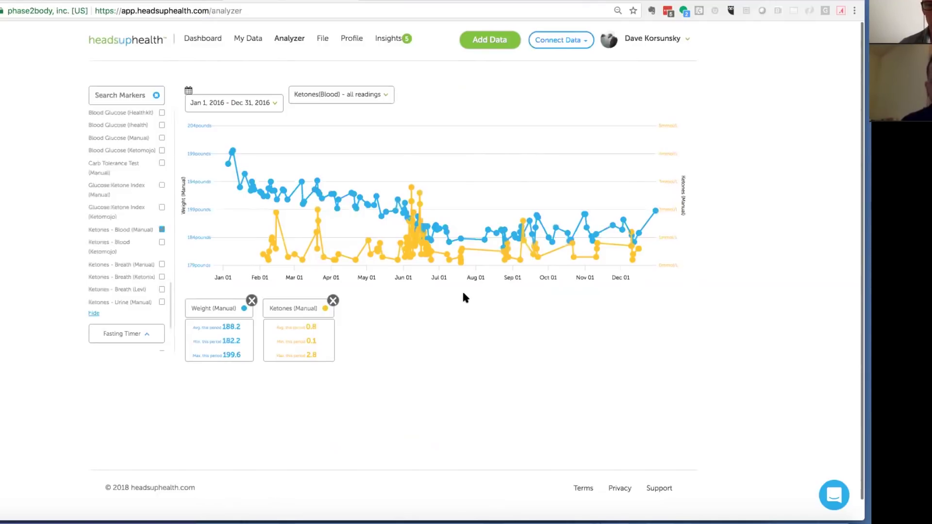
left_click(333, 302)
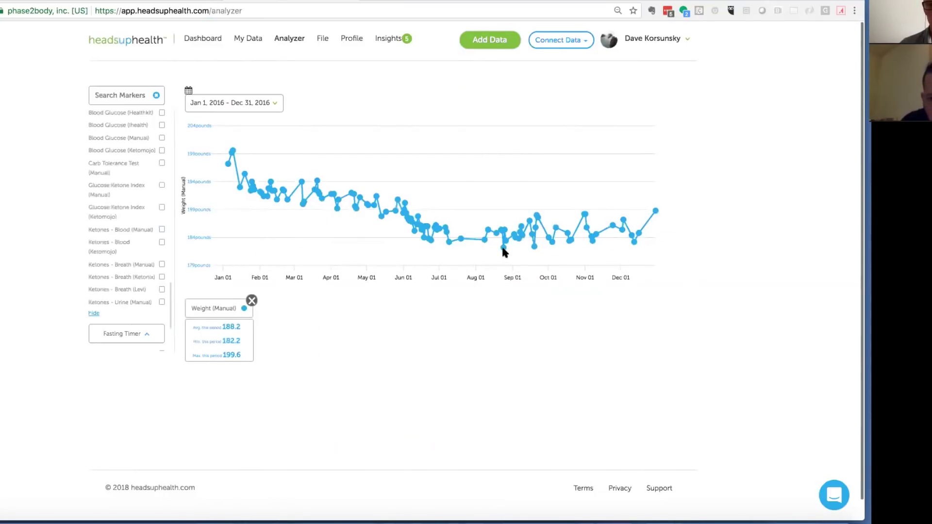
Change the weight chart's end date to 12/31/2017 and apply the range.
mouse_move(502, 249)
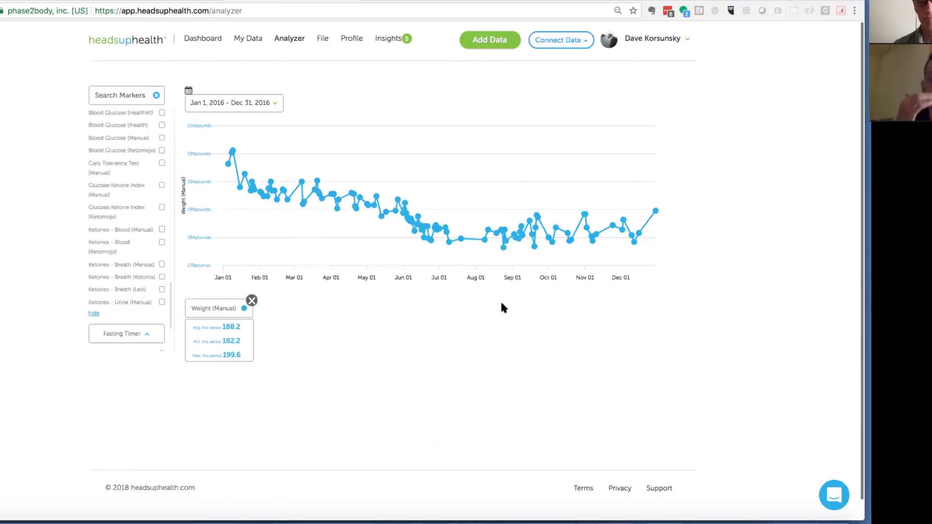
left_click(276, 104)
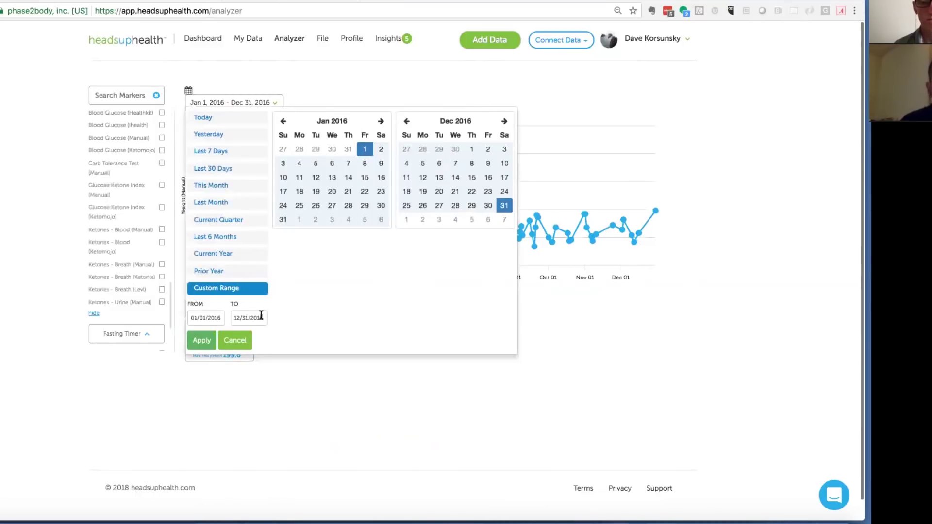
left_click(262, 316)
key("BackSpace")
type("7")
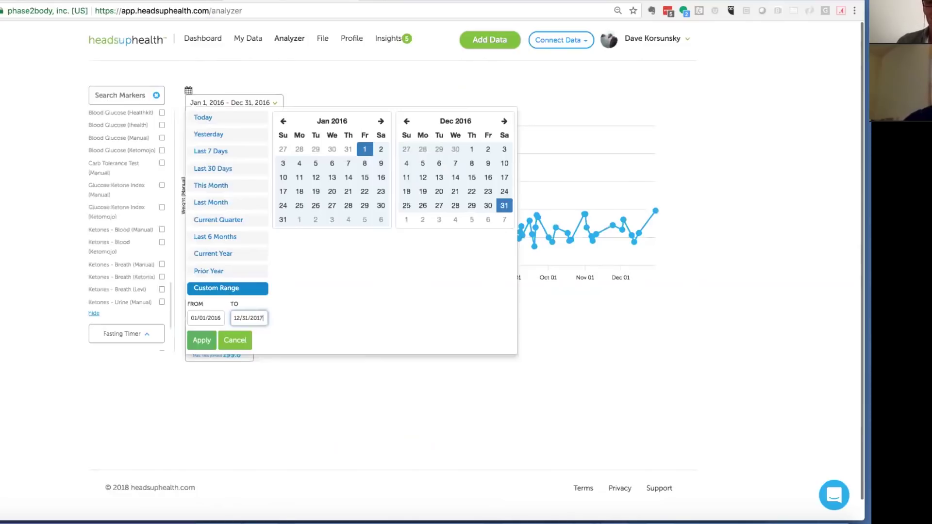
left_click(203, 342)
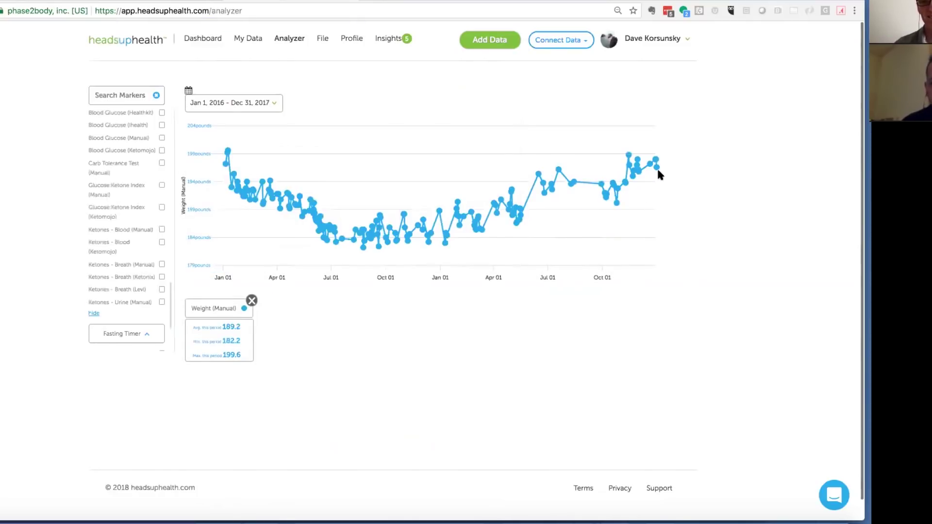
mouse_move(657, 163)
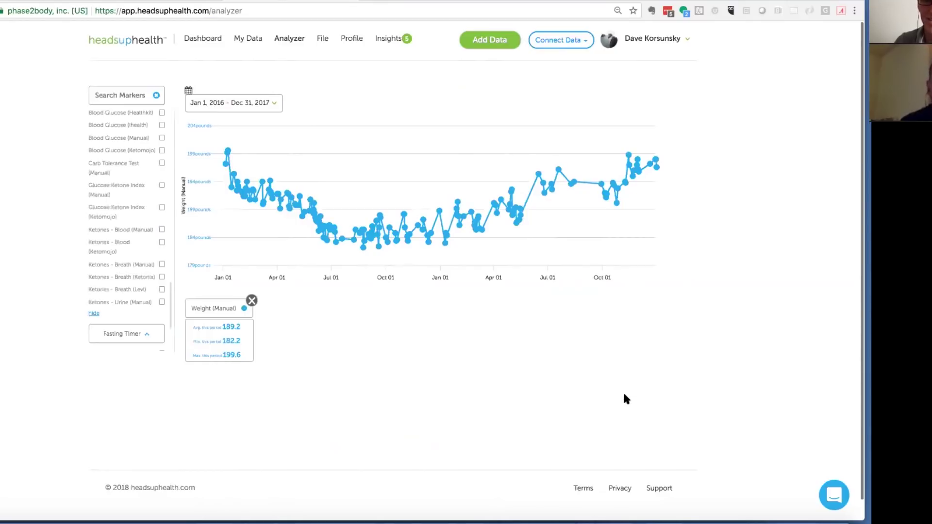
left_click(276, 103)
Set the chart's end date to 7/22/2018 and apply the new range.
left_click(264, 316)
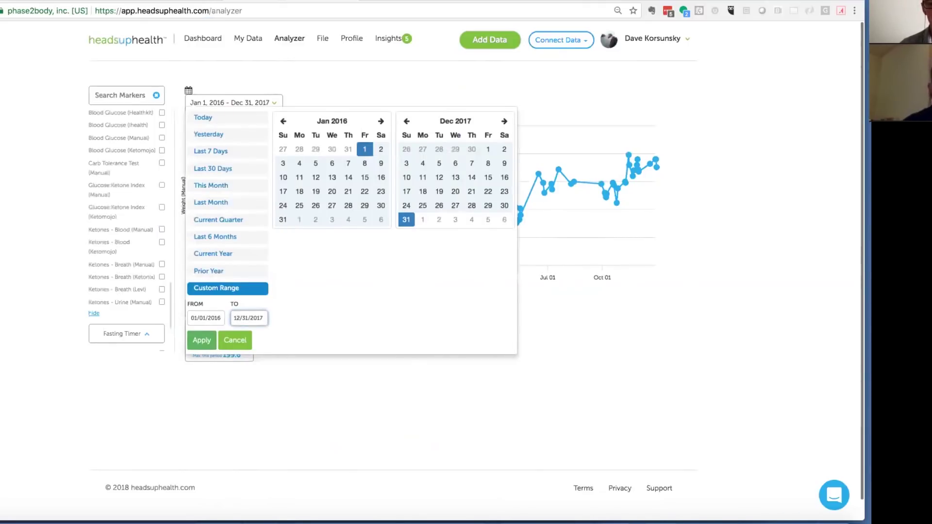
key("BackSpace")
key("BackSpace")
type("7")
key("BackSpace")
key("BackSpace")
type("22")
key("BackSpace")
type("8")
left_click(199, 341)
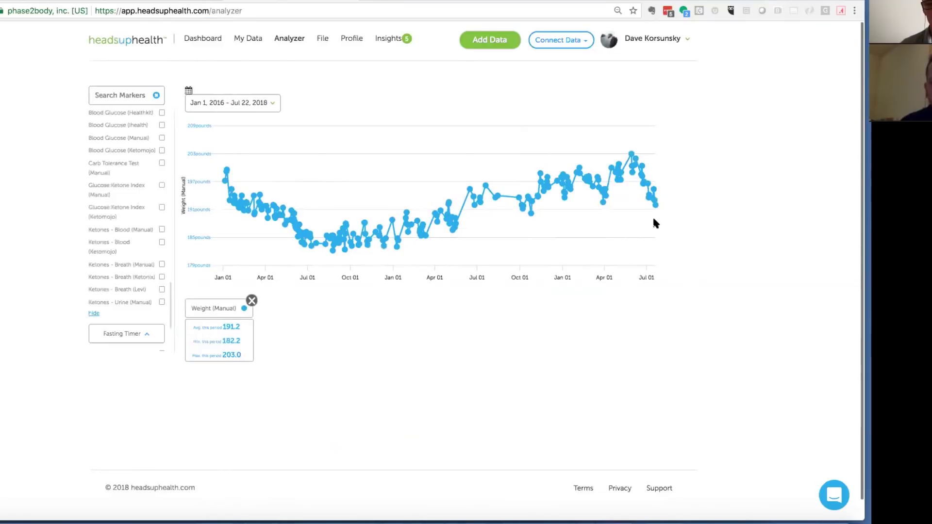
mouse_move(657, 209)
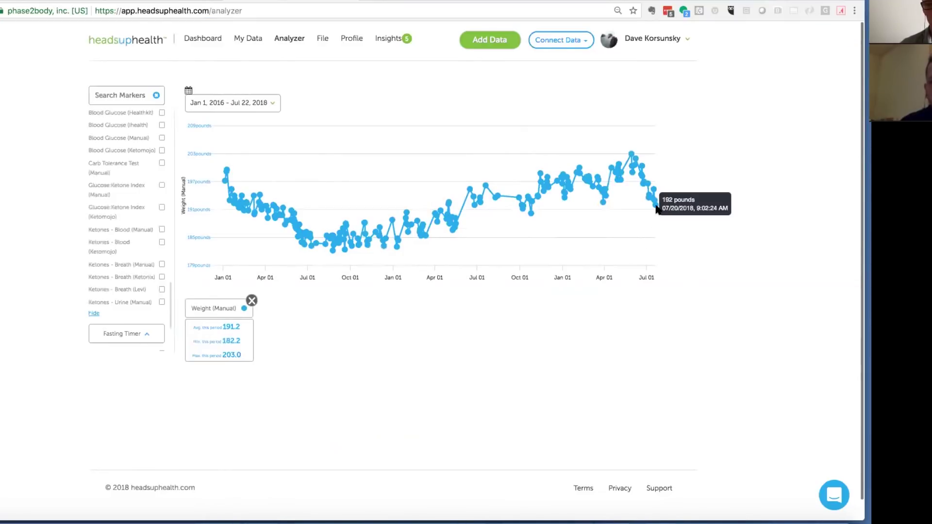
mouse_move(601, 202)
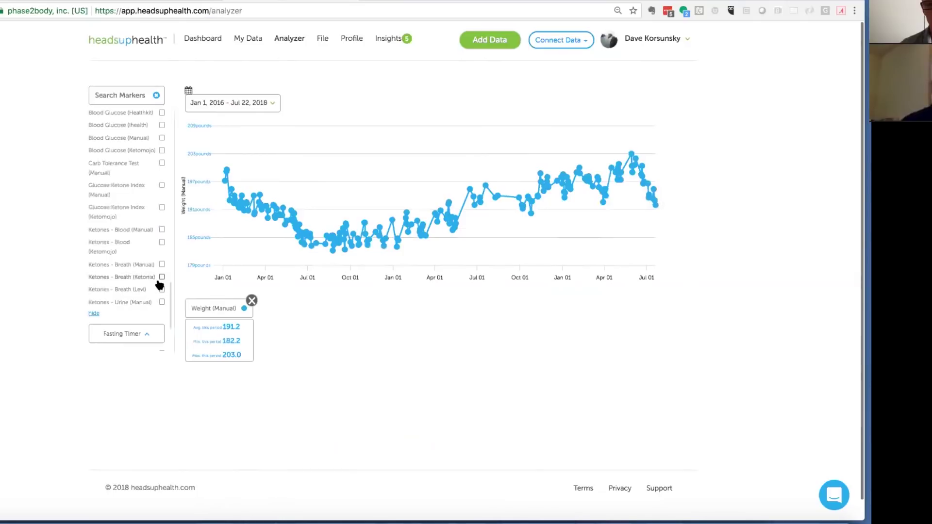
Tick Ketones - Blood (Manual) to overlay ketones on the 2016–2018 weight chart.
left_click(162, 231)
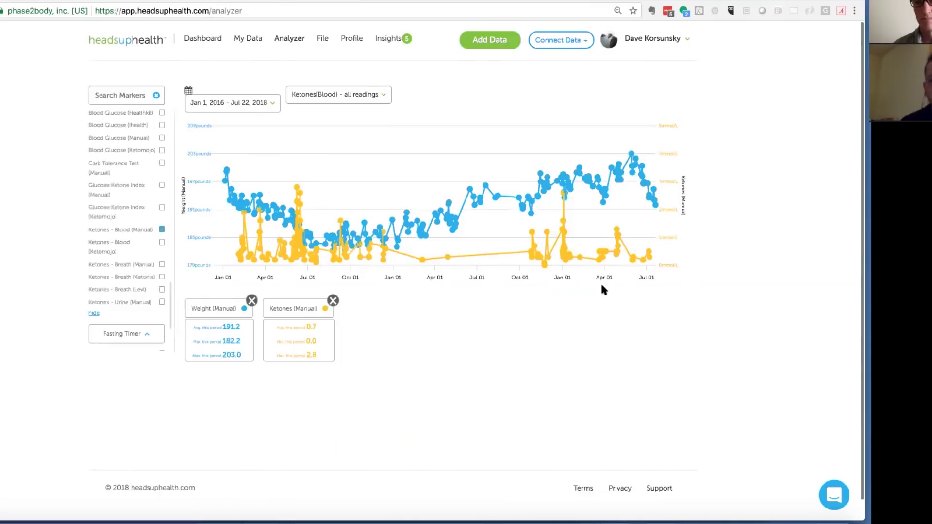
mouse_move(564, 258)
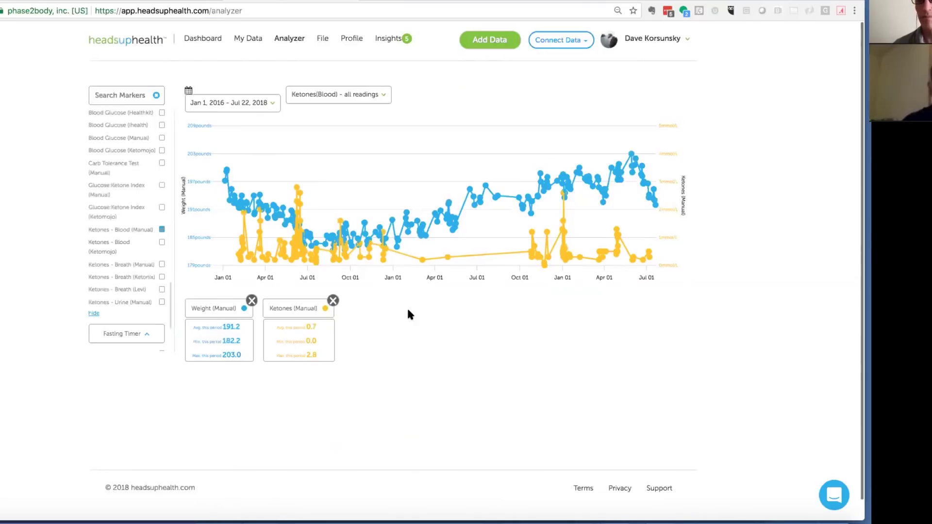
Change the Analyzer chart's start date to 01/01/2015 and apply the range.
left_click(268, 104)
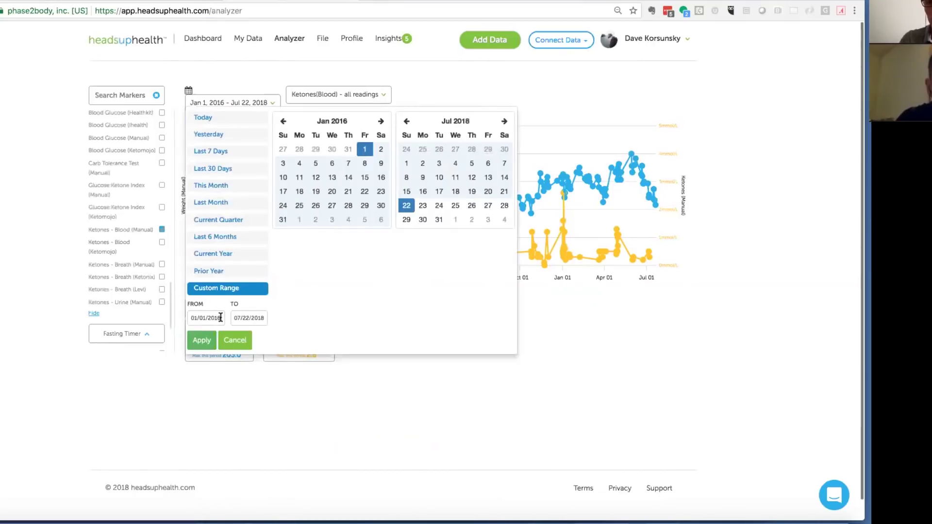
left_click(221, 317)
key("BackSpace")
type("5")
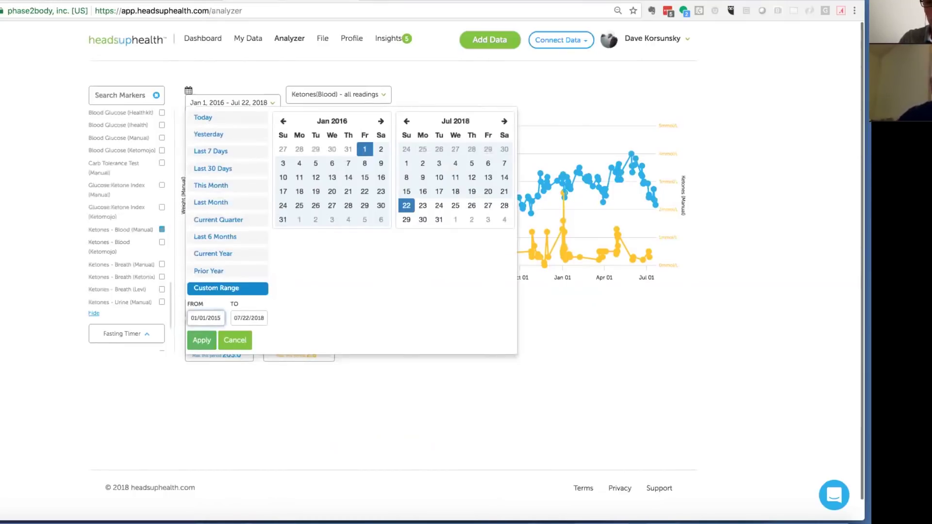
left_click(207, 341)
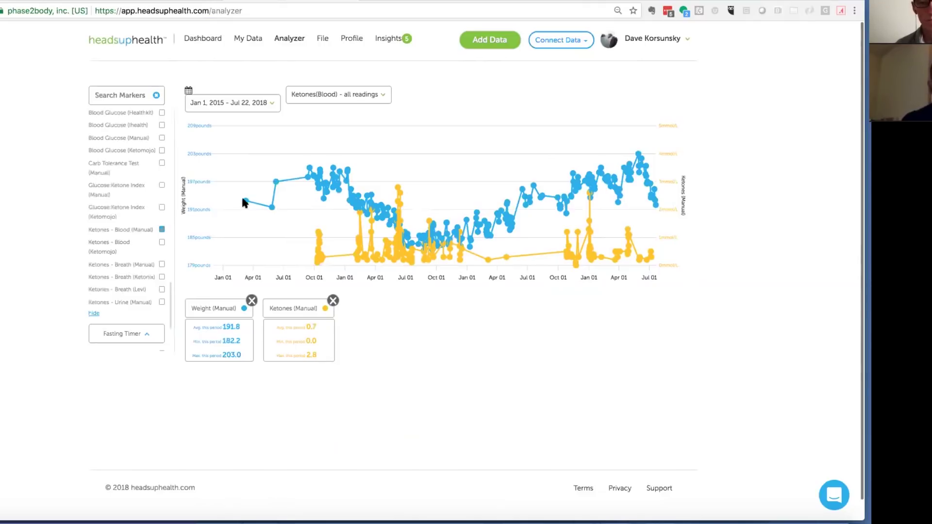
mouse_move(245, 201)
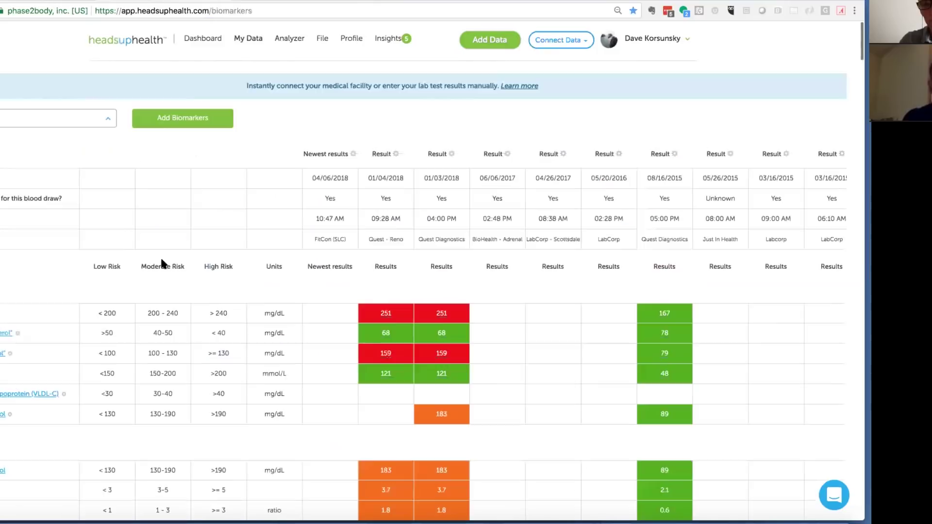
scroll(299, 346, "down", 3)
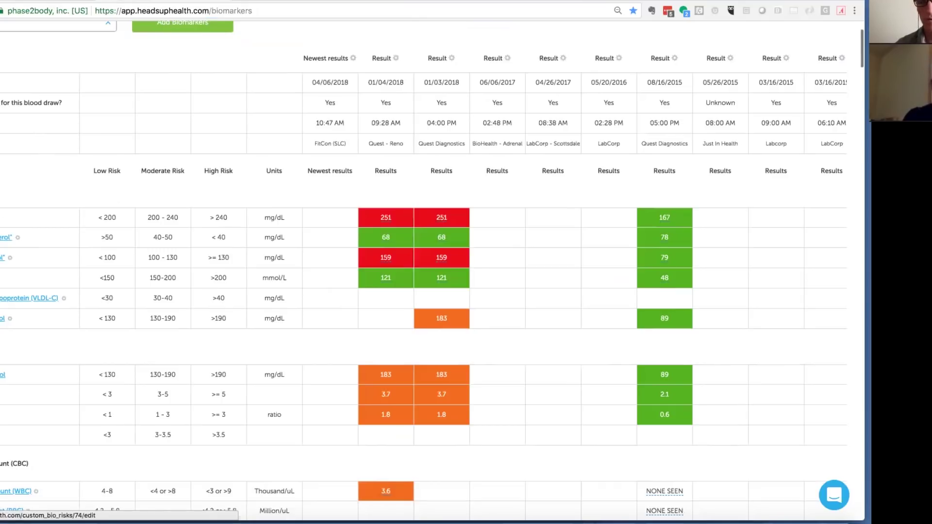
left_click(18, 208)
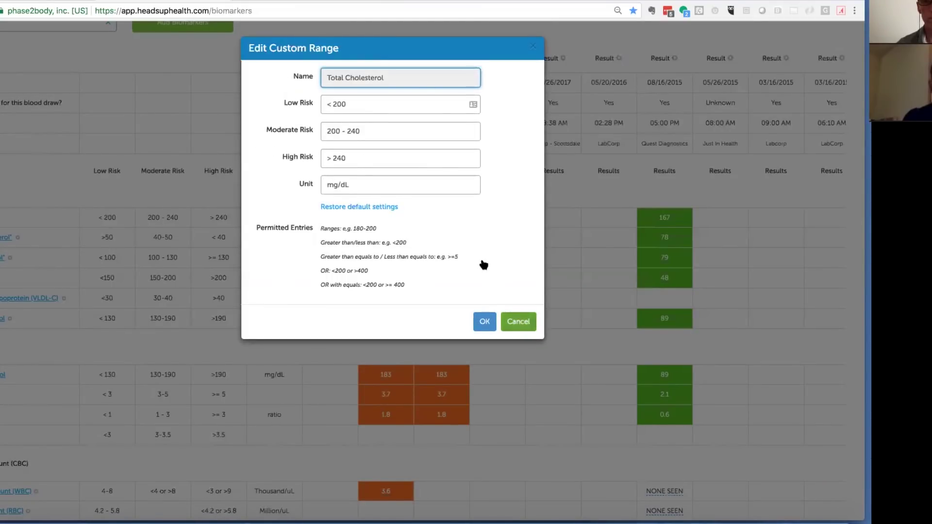
left_click(518, 322)
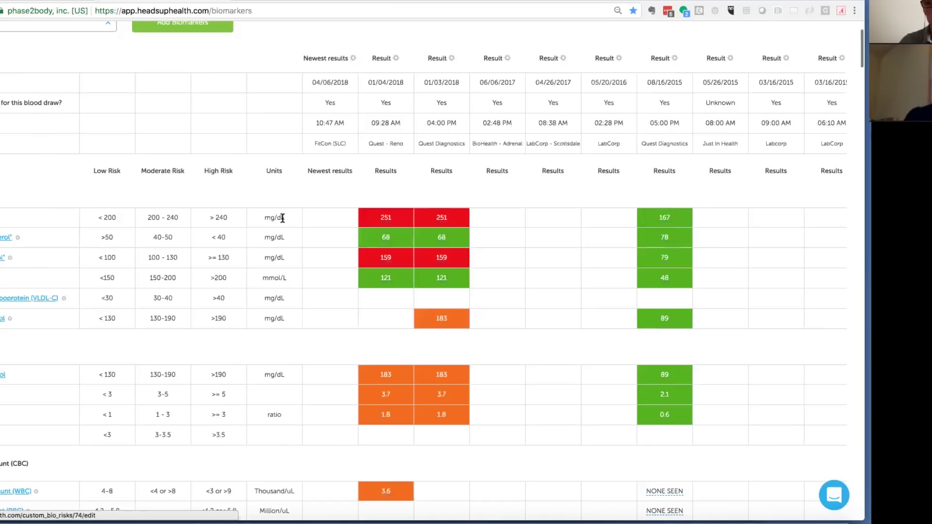
scroll(282, 218, "down", 3)
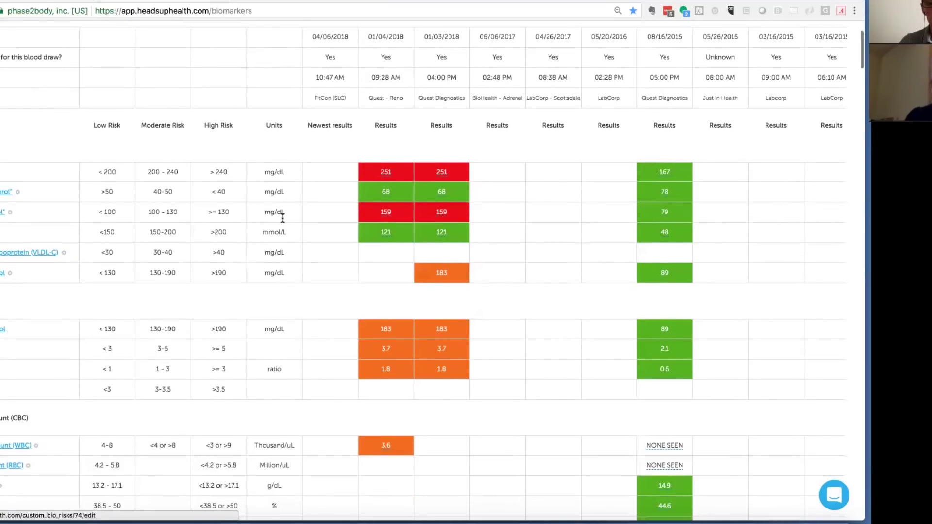
scroll(282, 219, "down", 2)
scroll(340, 130, "up", 5)
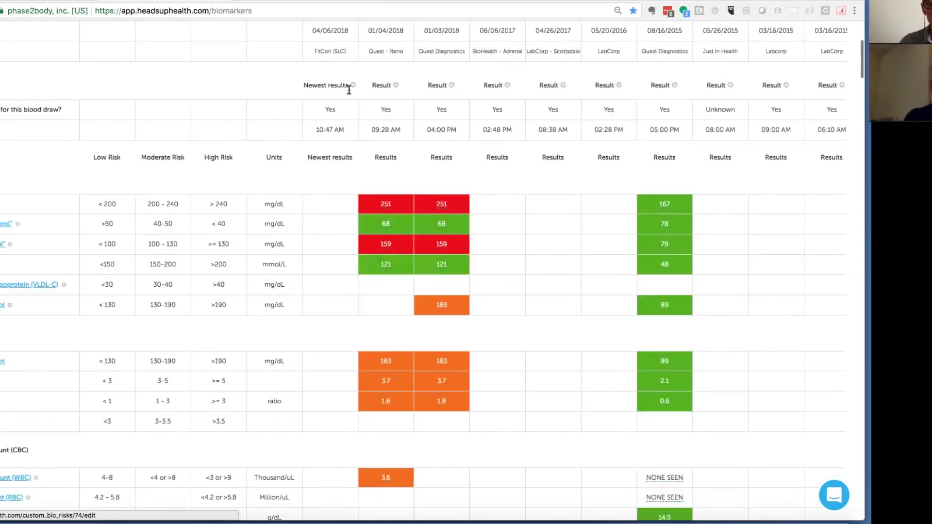
scroll(385, 327, "up", 1)
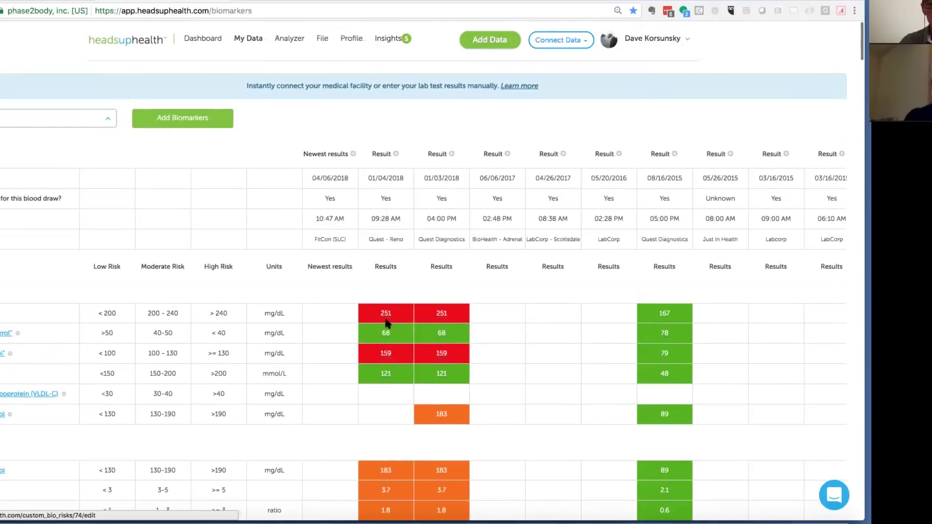
scroll(383, 291, "down", 2)
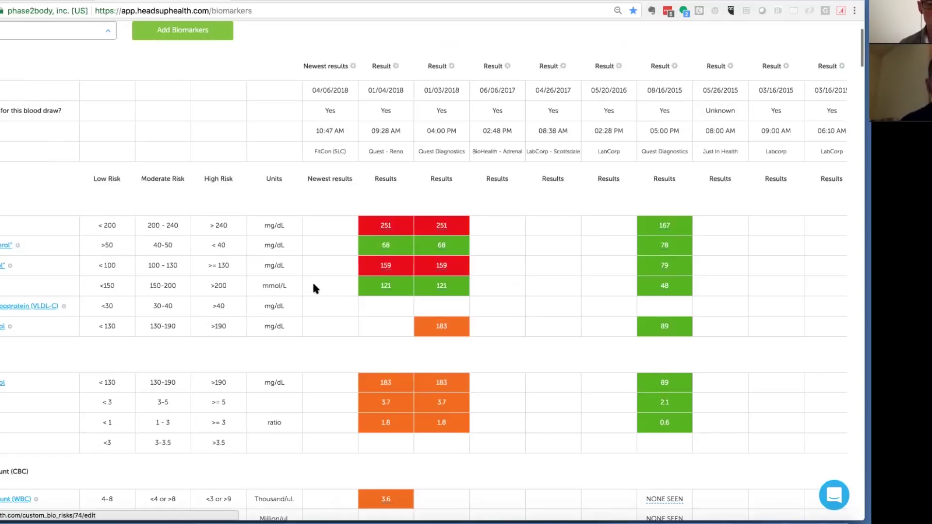
scroll(313, 284, "down", 10)
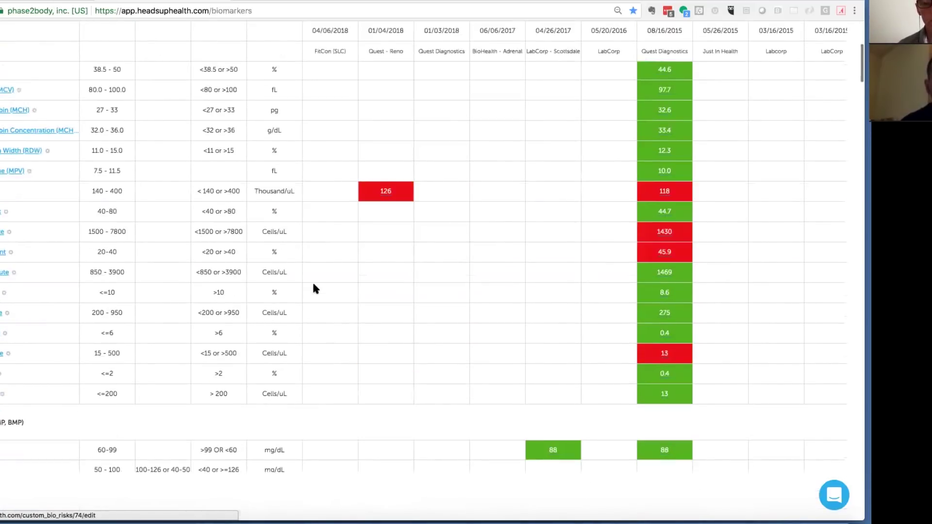
scroll(313, 287, "down", 13)
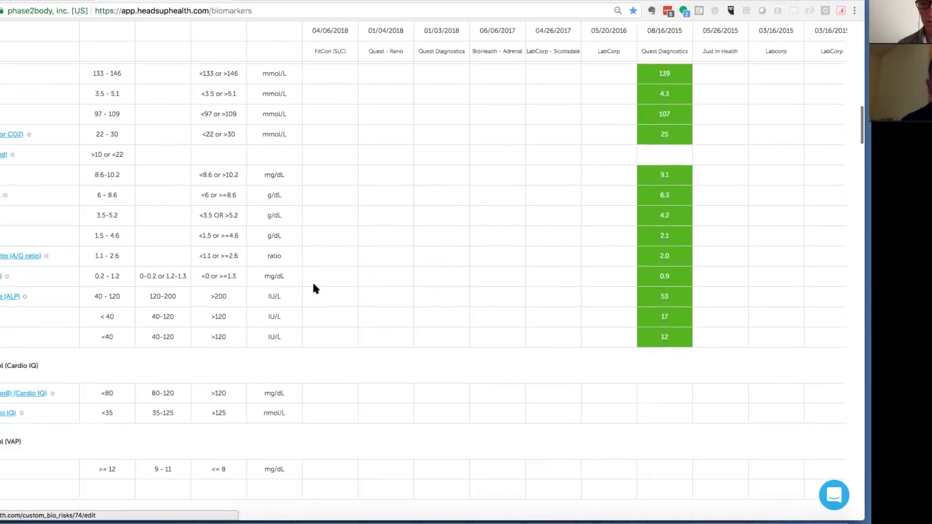
scroll(313, 288, "down", 1)
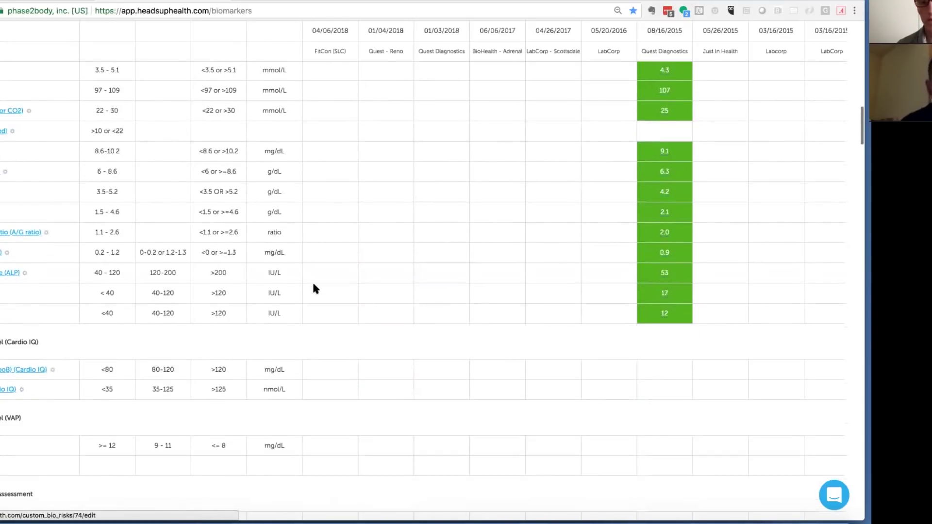
scroll(313, 288, "down", 2)
scroll(313, 288, "up", 20)
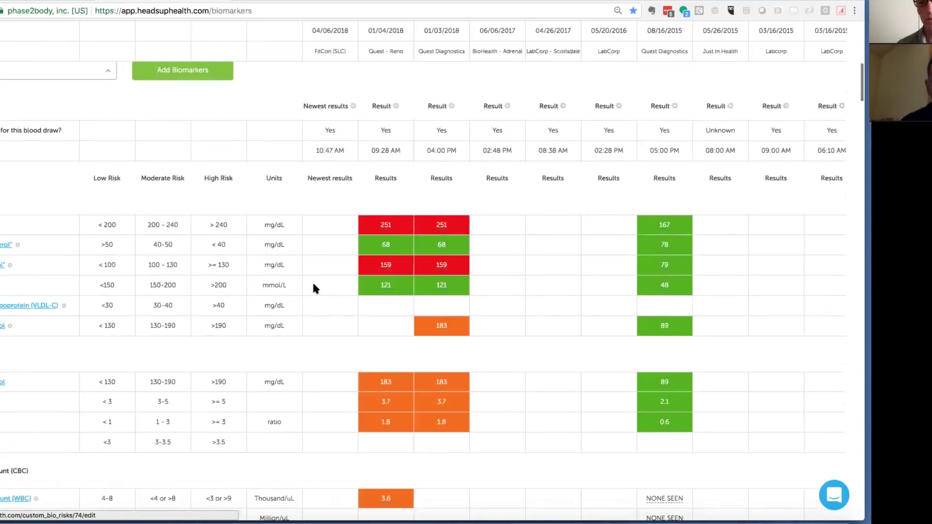
scroll(313, 288, "up", 3)
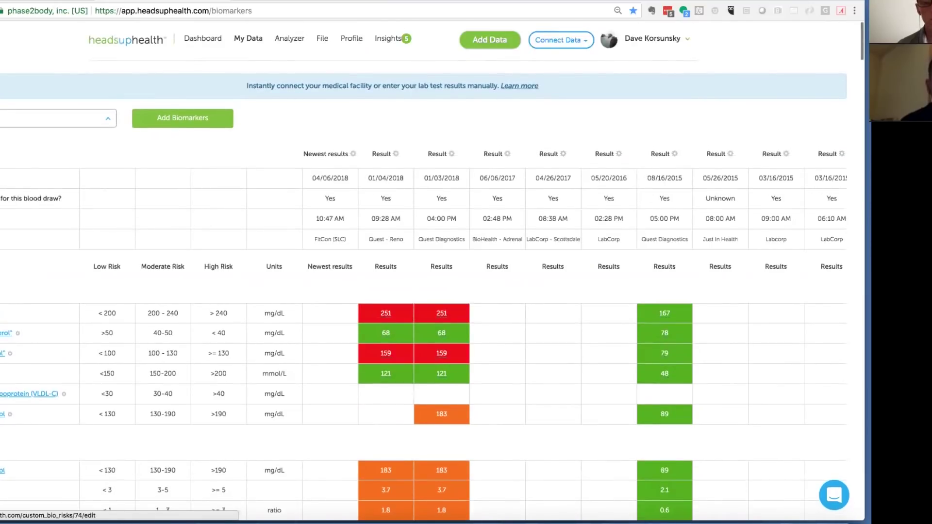
left_click(6, 313)
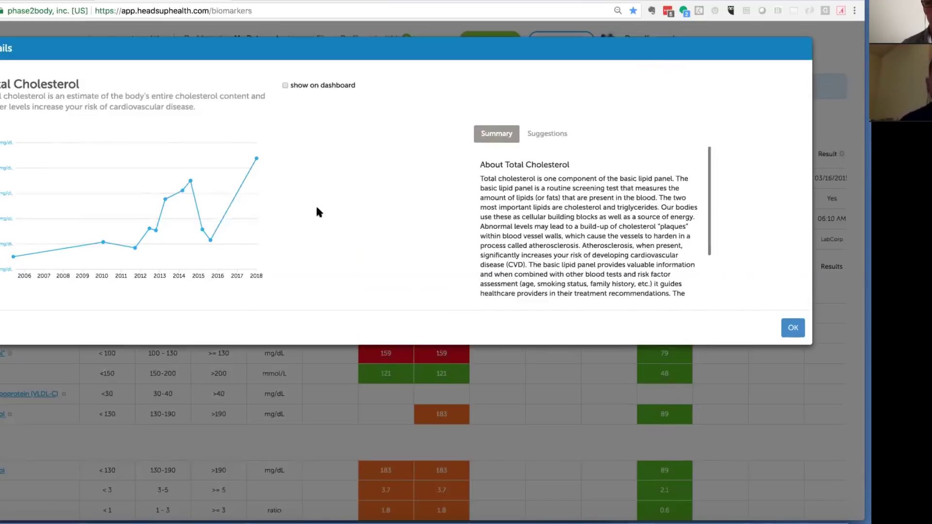
Dismiss the Total Cholesterol details dialog with OK.
left_click(792, 328)
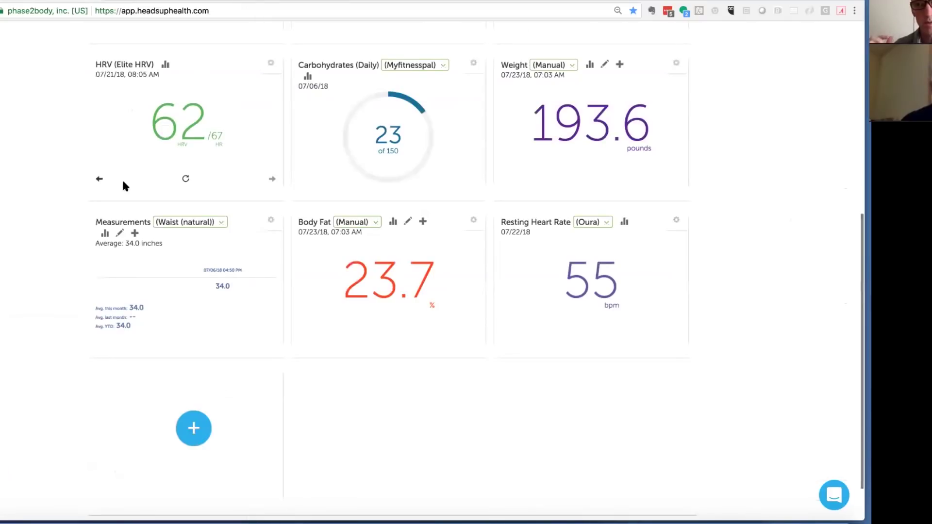
left_click(135, 233)
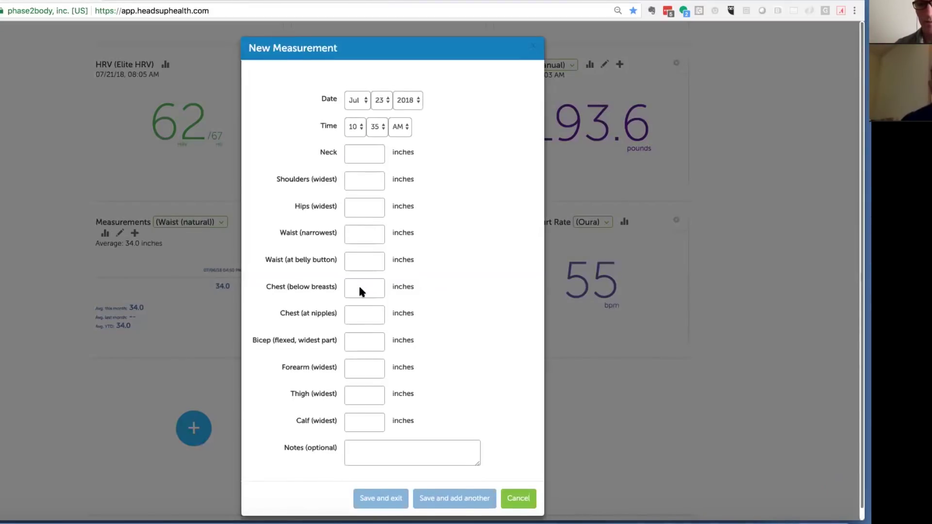
left_click(517, 498)
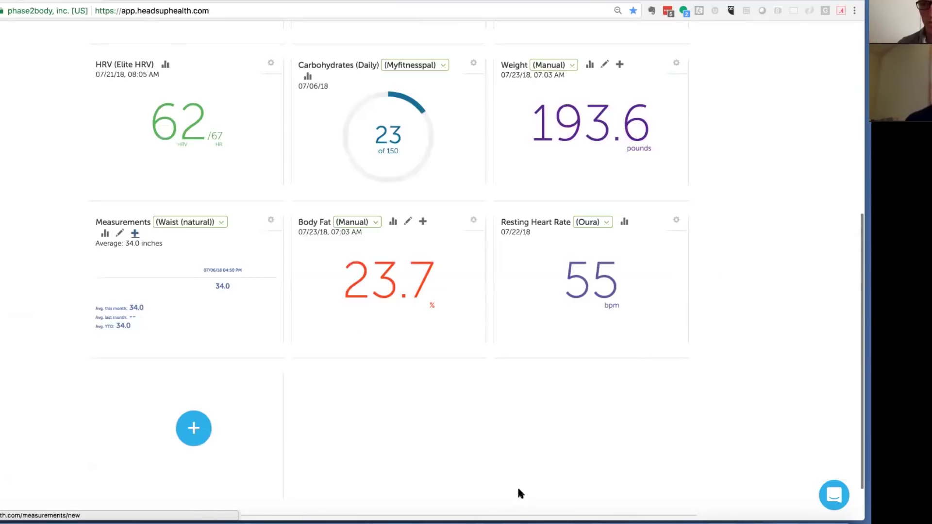
scroll(519, 493, "up", 7)
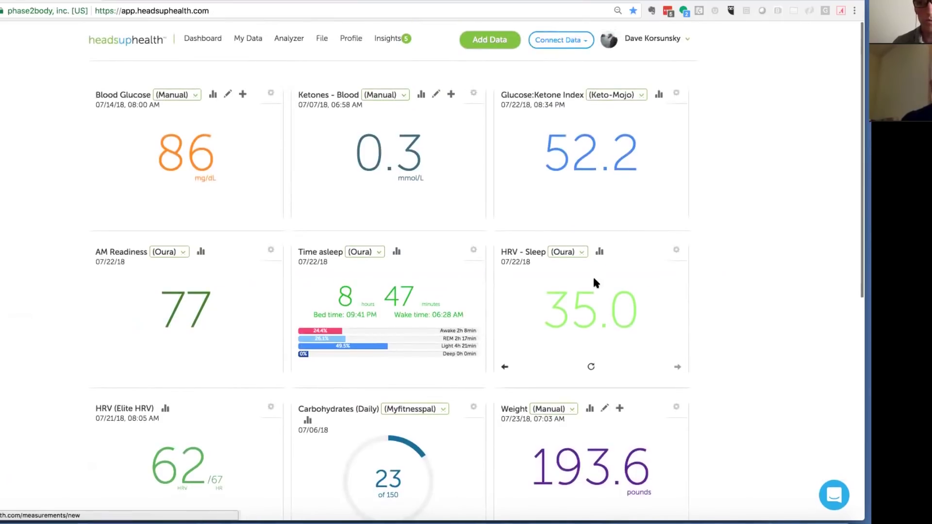
Open Care Team Access from the account menu, cancel Grant Full Access, and check Shared With Me.
left_click(660, 42)
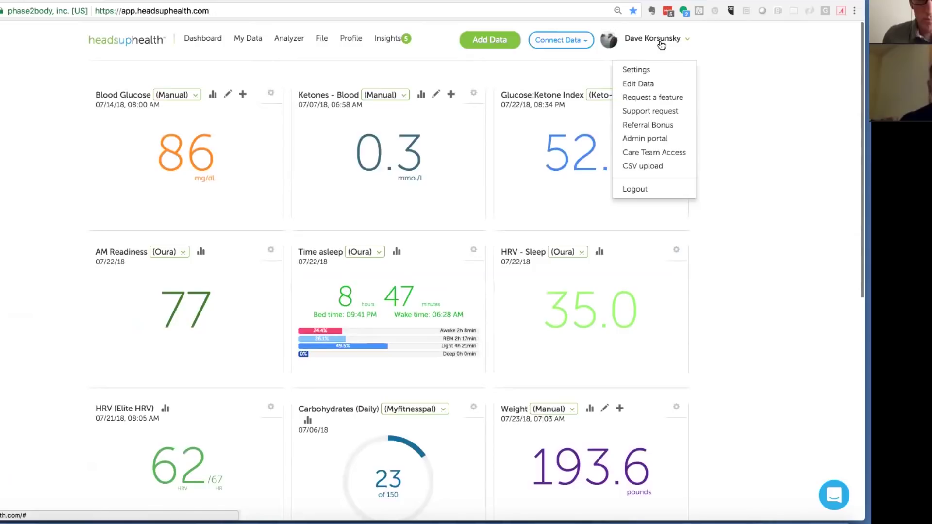
left_click(641, 155)
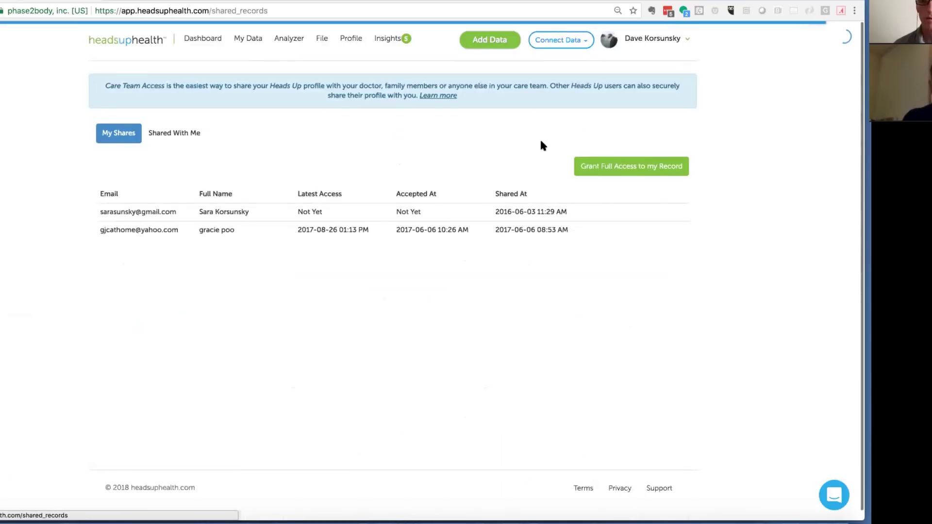
left_click(607, 168)
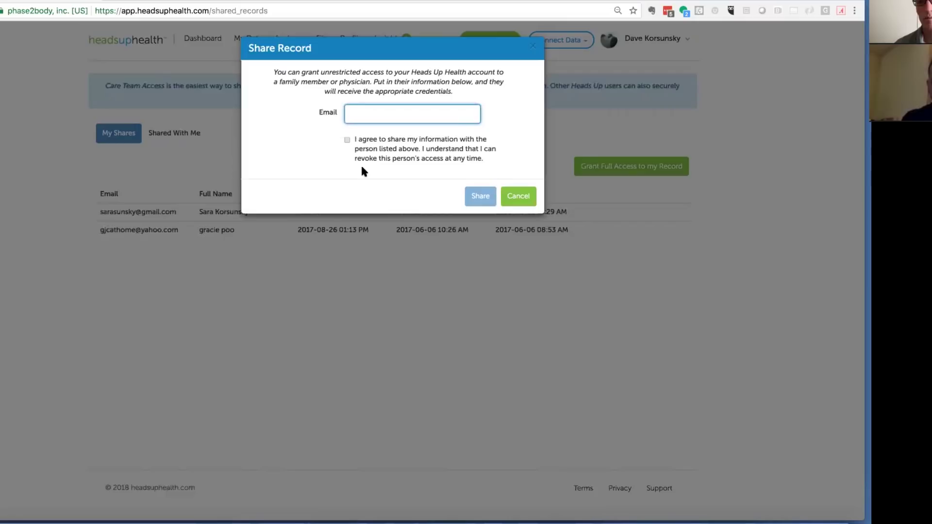
left_click(511, 201)
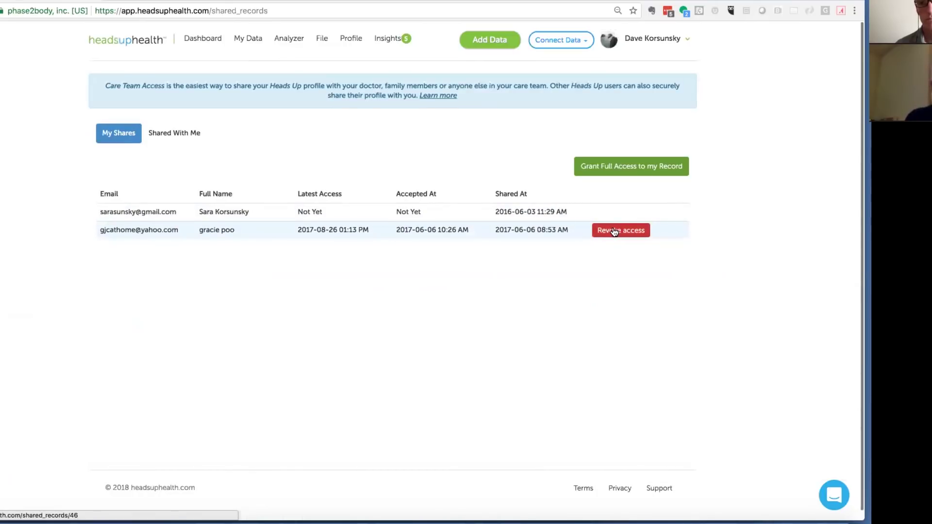
left_click(168, 136)
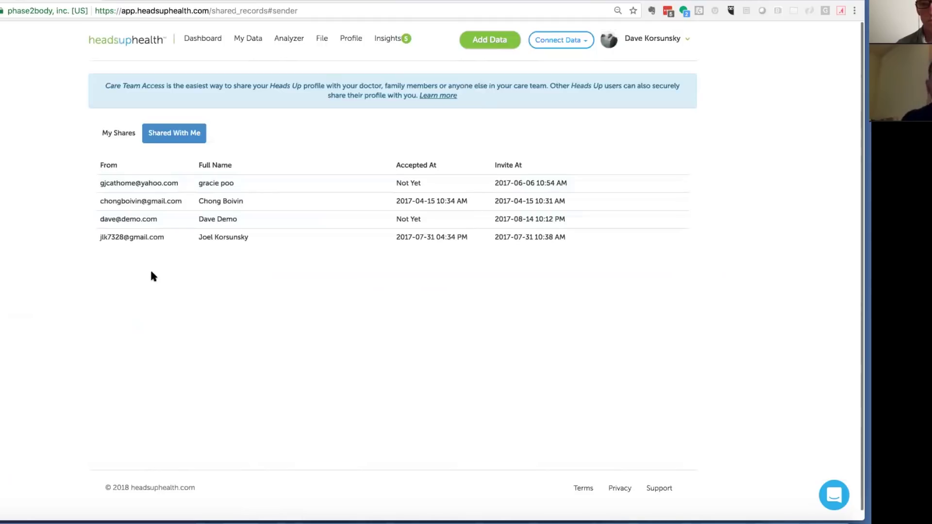
left_click(121, 132)
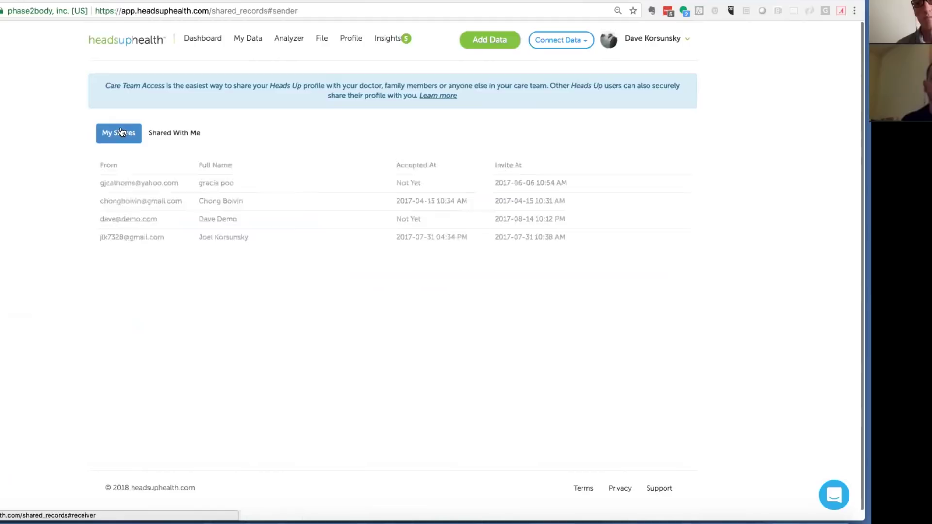
Return to the dashboard and check the data-source dropdowns on the Weight and Body Fat cards.
left_click(201, 39)
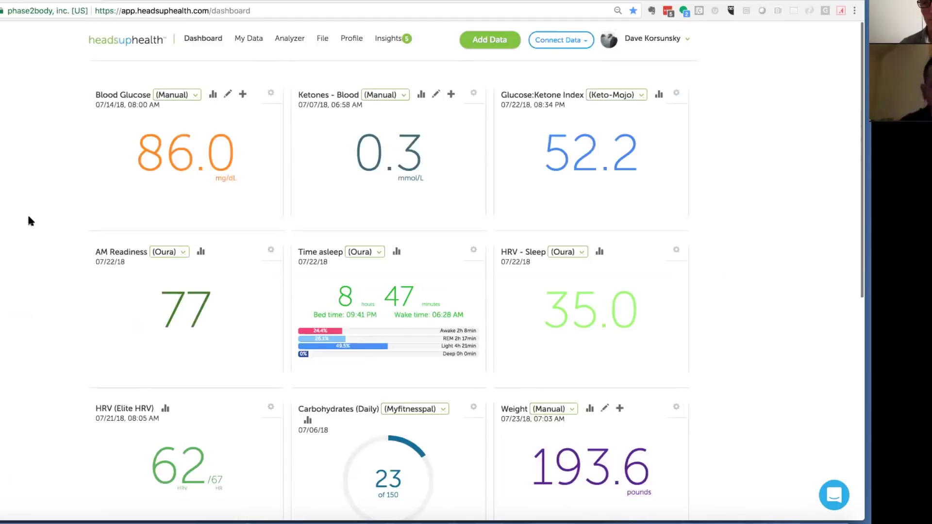
scroll(393, 156, "down", 2)
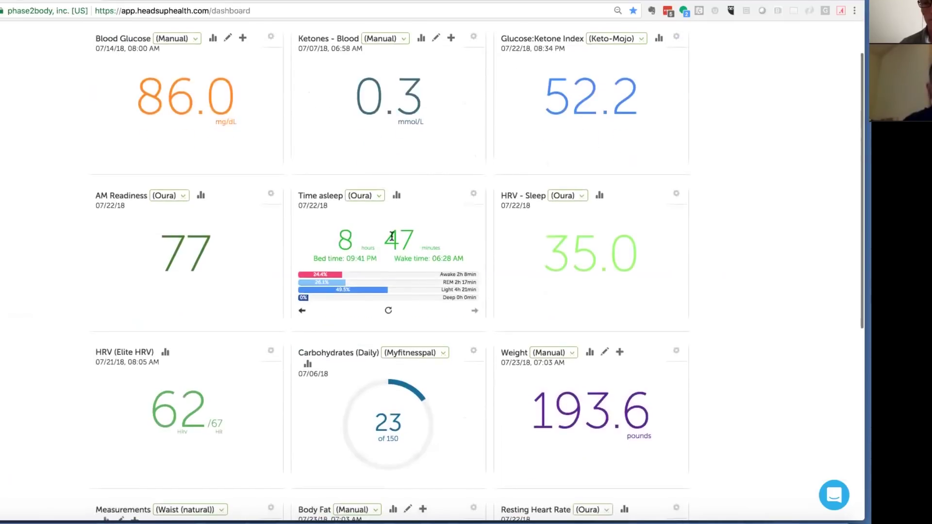
scroll(290, 324, "down", 5)
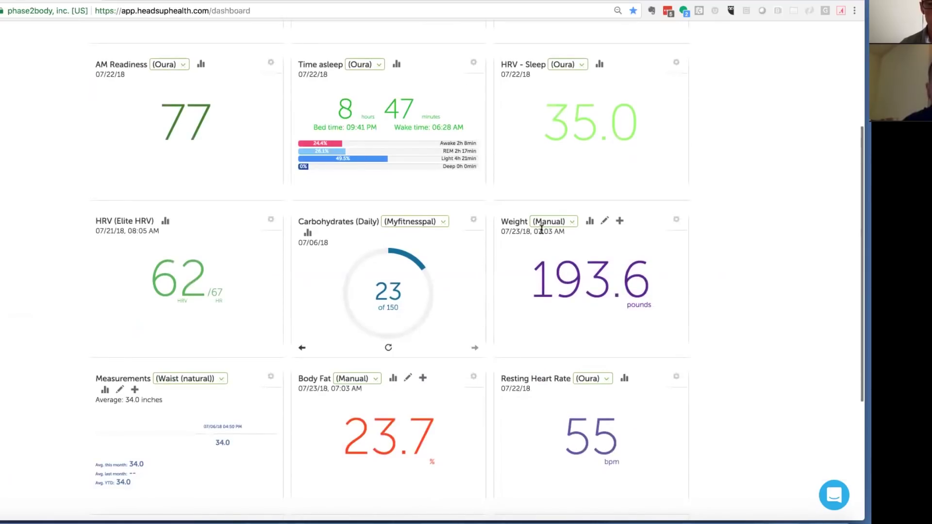
left_click(545, 223)
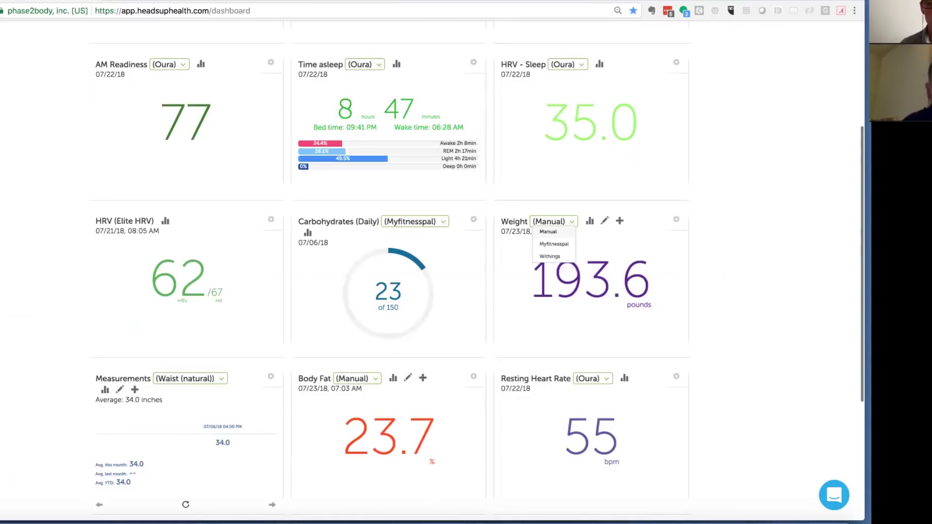
scroll(326, 296, "down", 3)
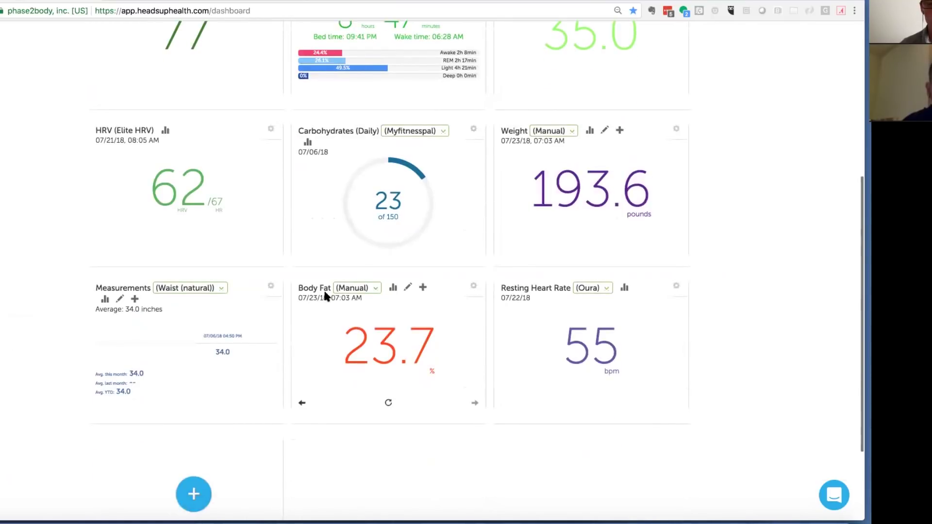
left_click(349, 290)
scroll(349, 291, "up", 9)
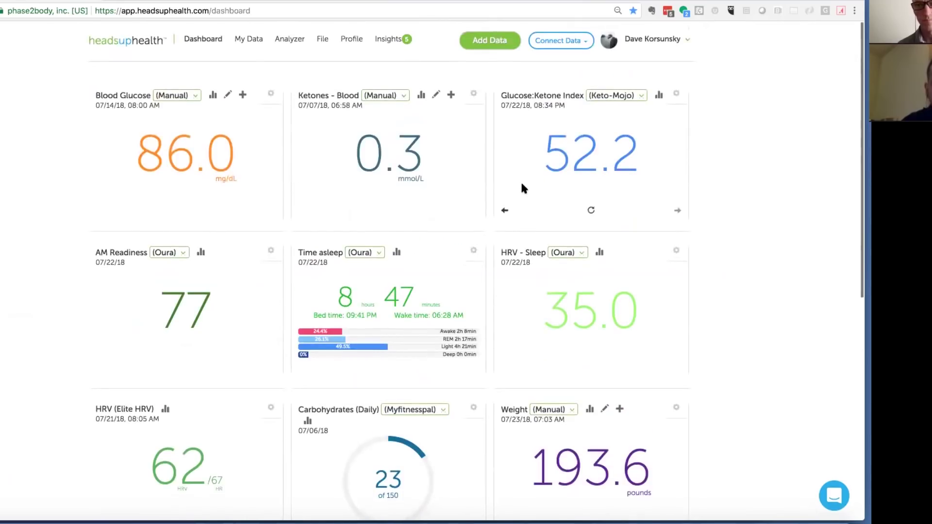
Browse the devices and apps available to connect, then close the source chooser.
left_click(556, 41)
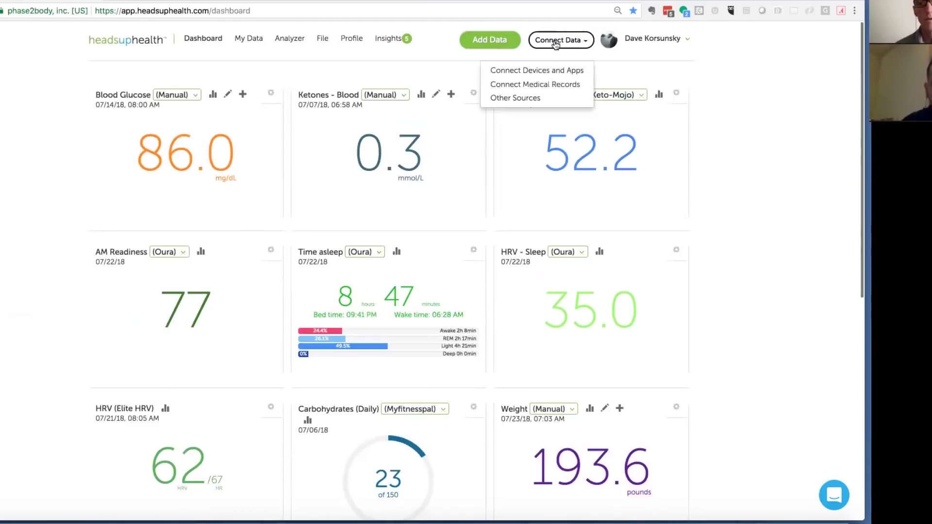
left_click(507, 71)
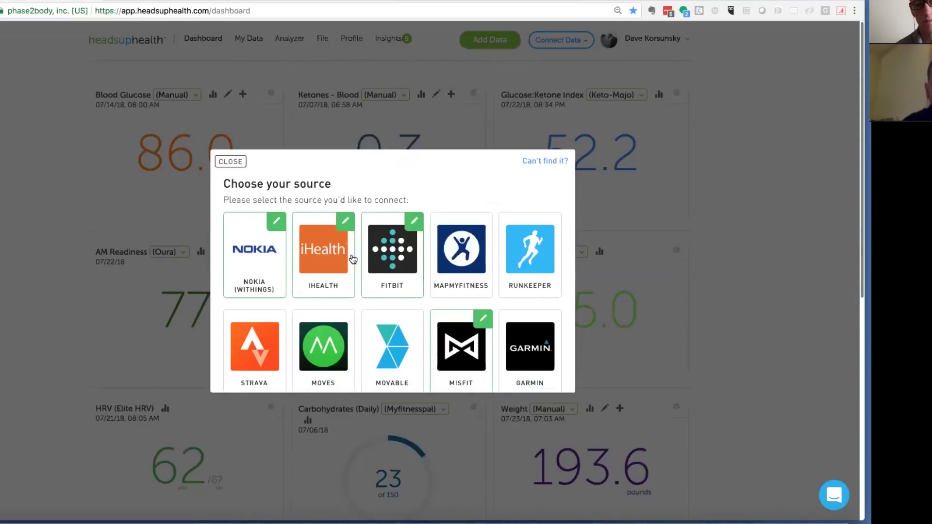
scroll(353, 259, "down", 5)
scroll(353, 259, "down", 2)
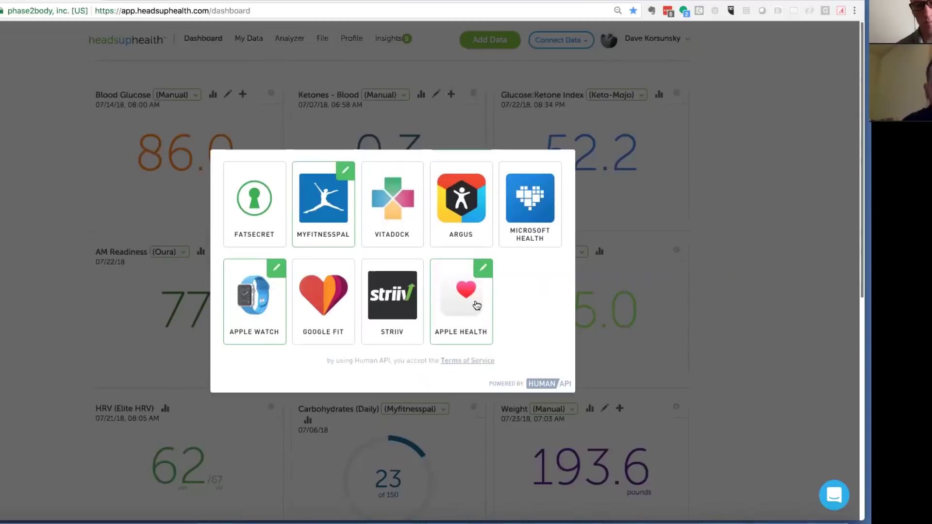
scroll(476, 304, "up", 7)
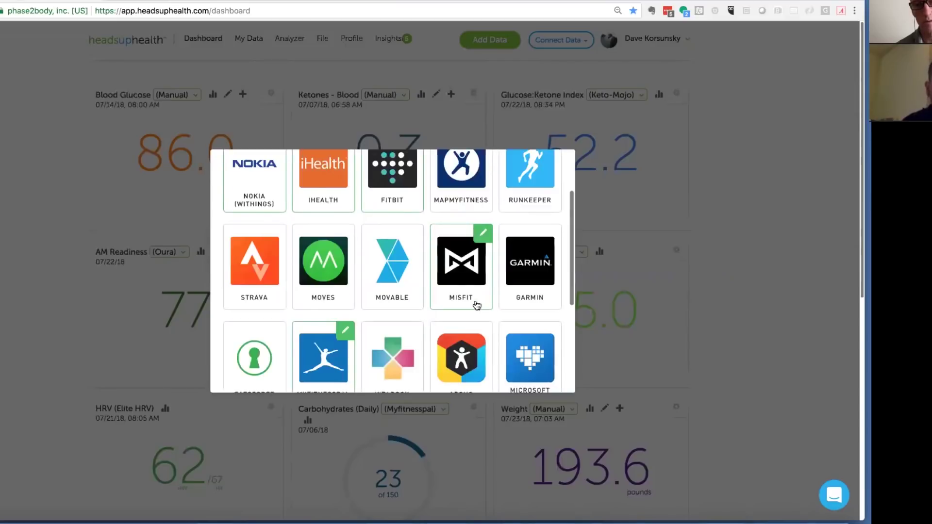
left_click(236, 163)
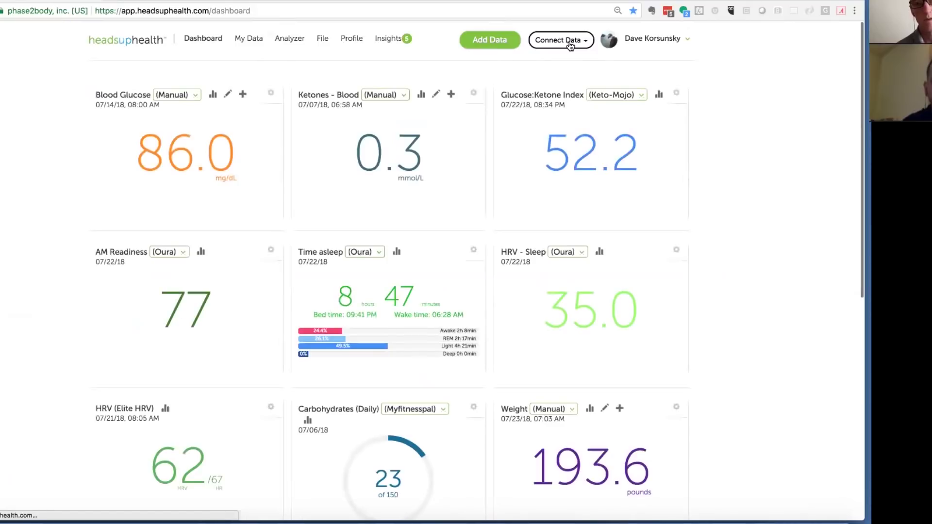
Bring up the Other Sources options and cancel back to the dashboard.
left_click(570, 43)
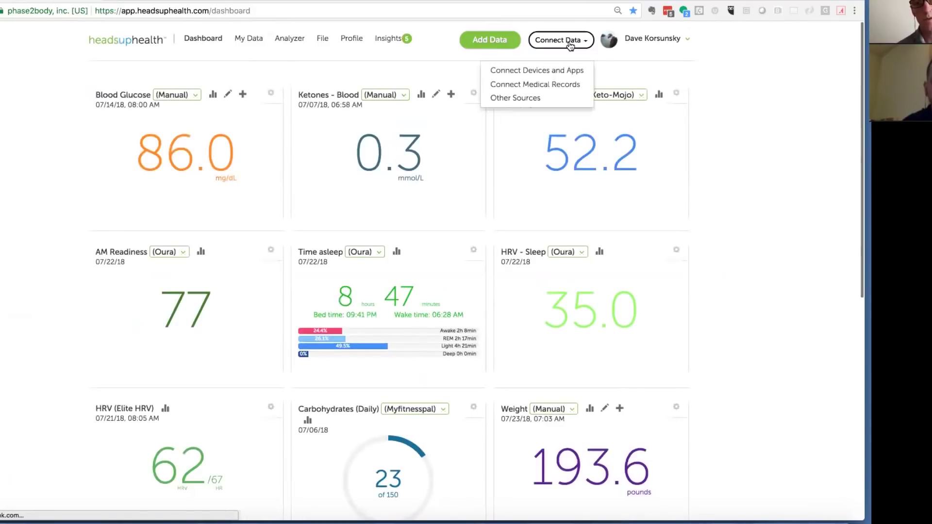
left_click(514, 98)
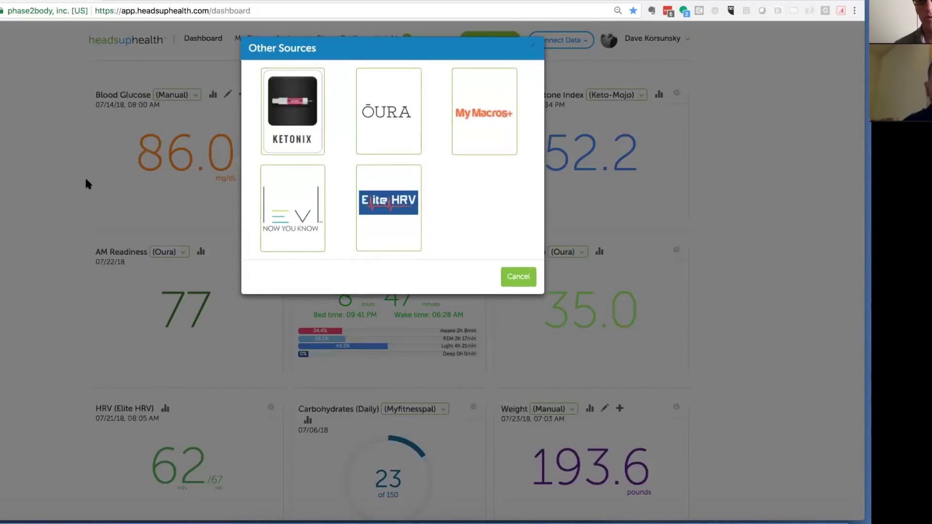
left_click(517, 276)
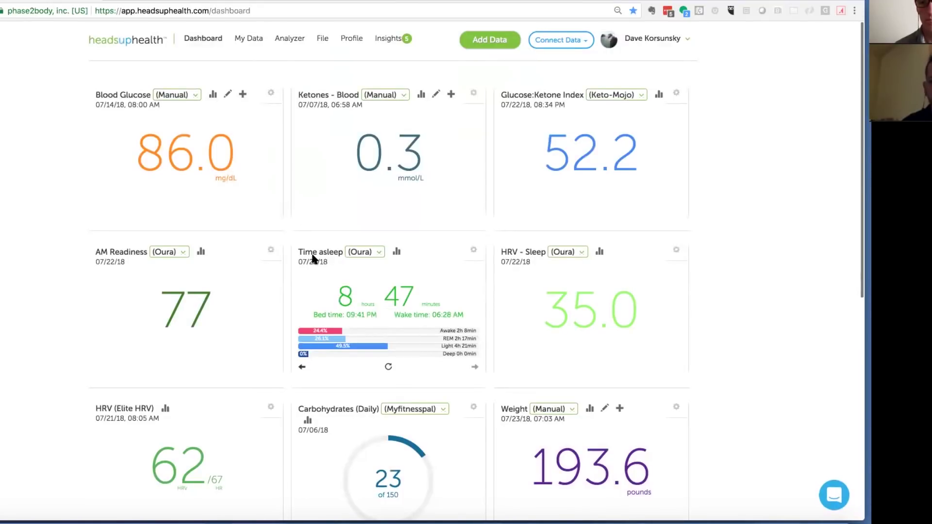
Scroll the dashboard, then begin a new reading on the Blood Glucose (Manual) card.
scroll(313, 259, "down", 2)
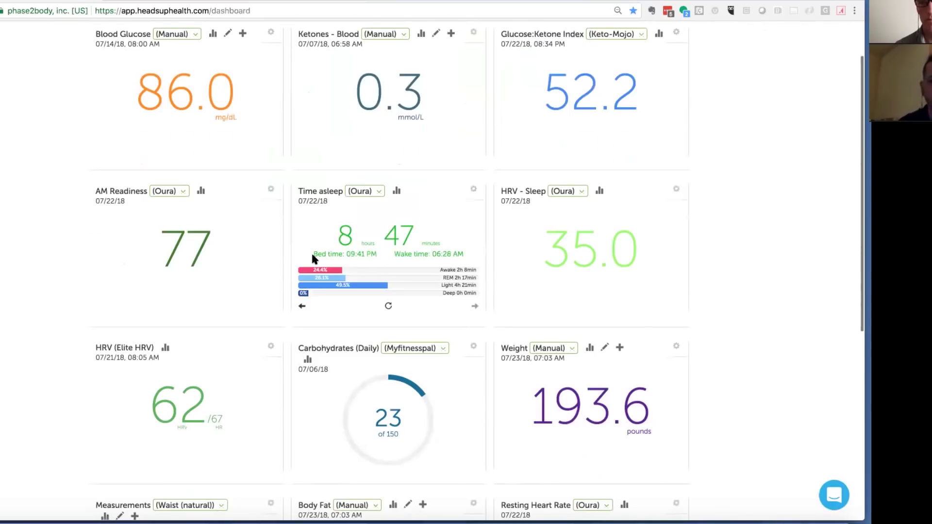
scroll(313, 259, "up", 2)
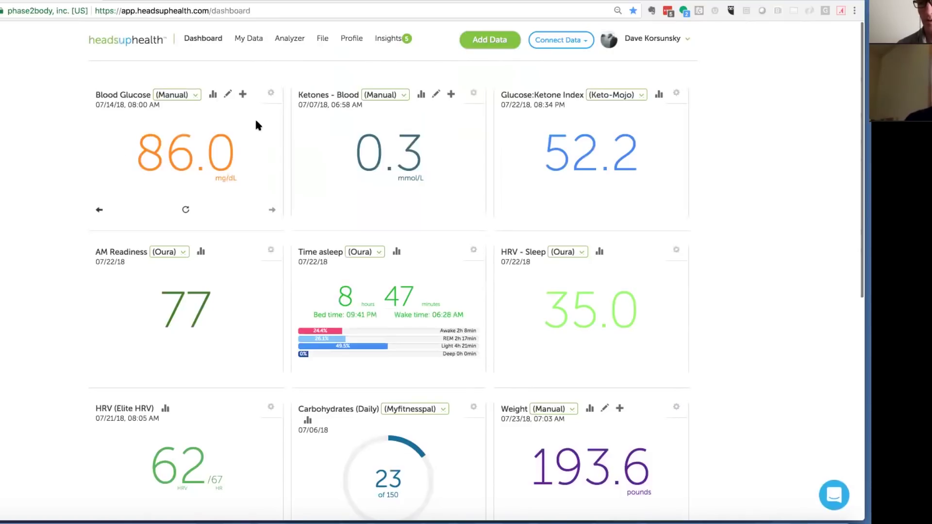
left_click(243, 95)
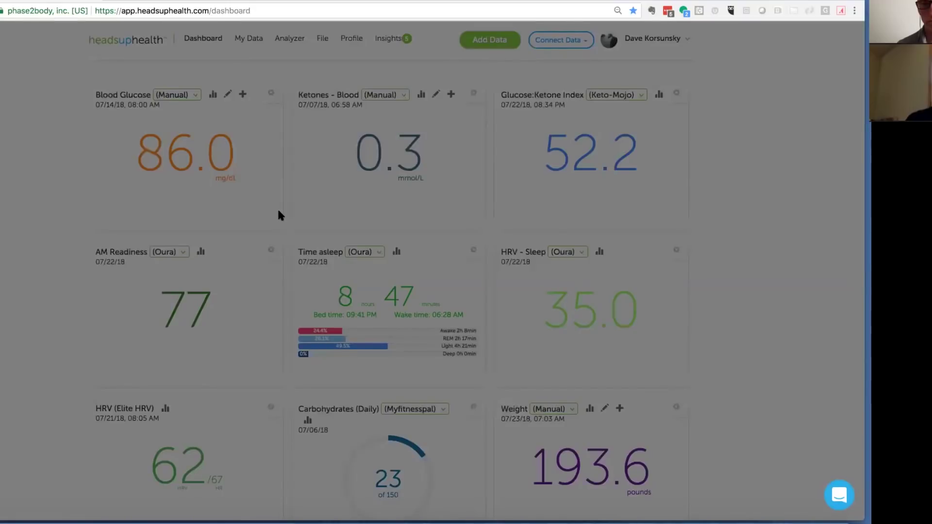
Click into Notes, then cancel the New Blood Glucose entry without saving.
left_click(376, 349)
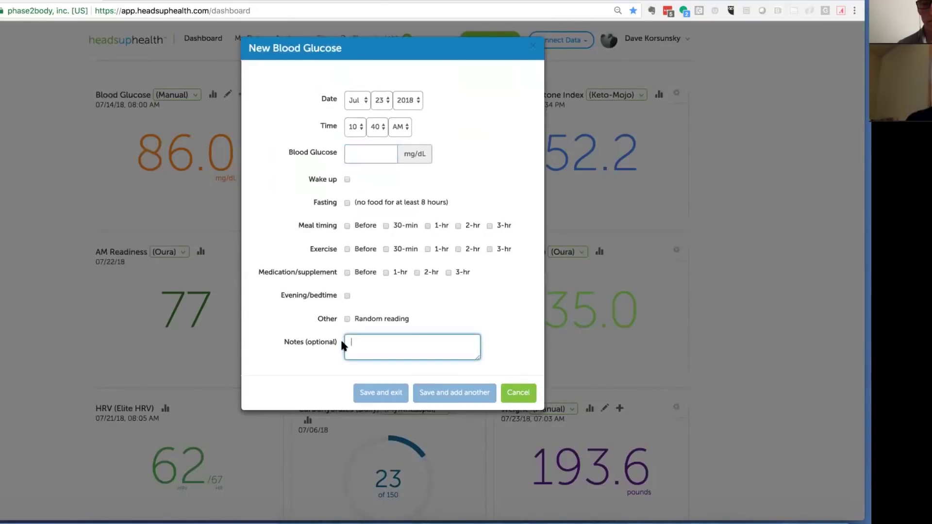
left_click(518, 392)
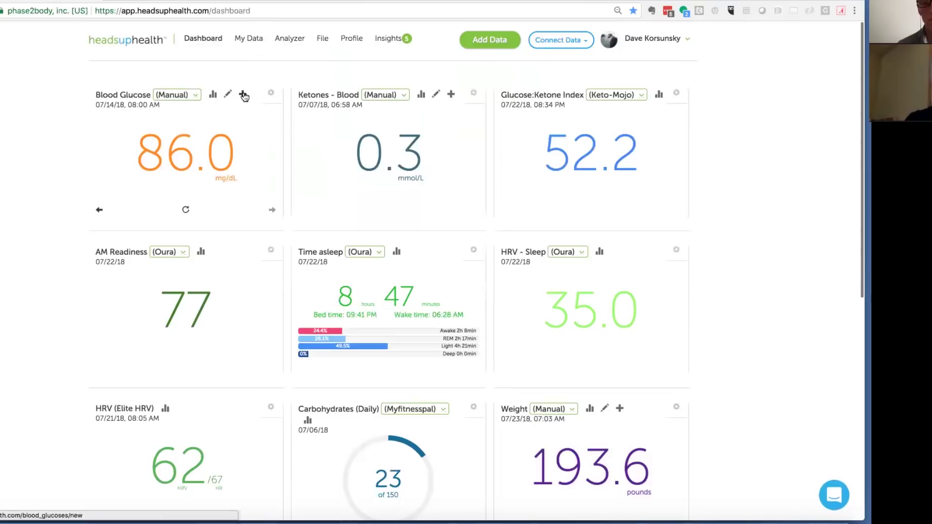
Open the Analyzer, inspect a weight point on the 2015–2018 weight and ketone chart, then start Quick Add.
left_click(290, 38)
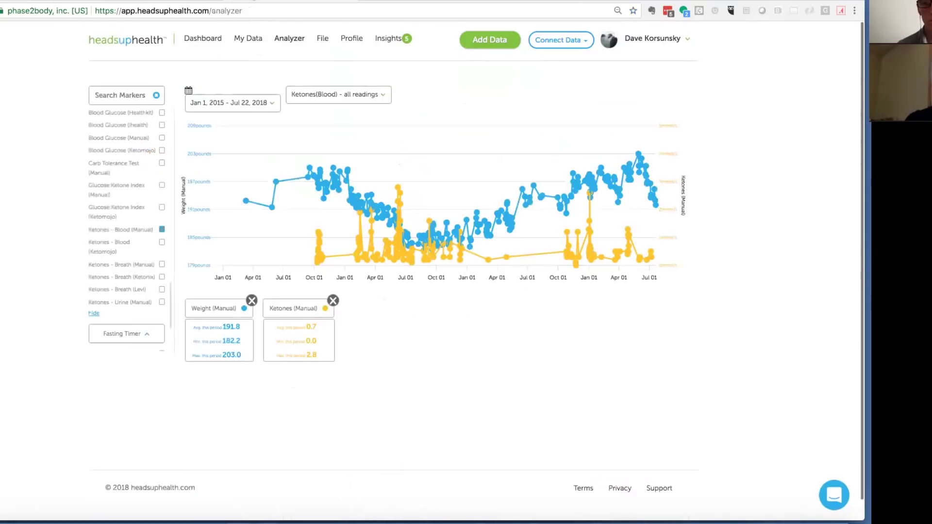
mouse_move(272, 208)
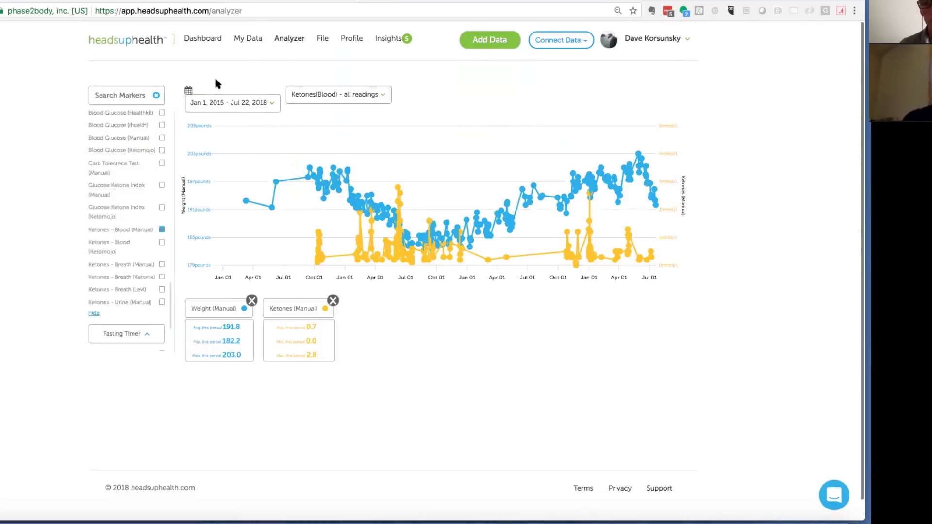
mouse_move(271, 208)
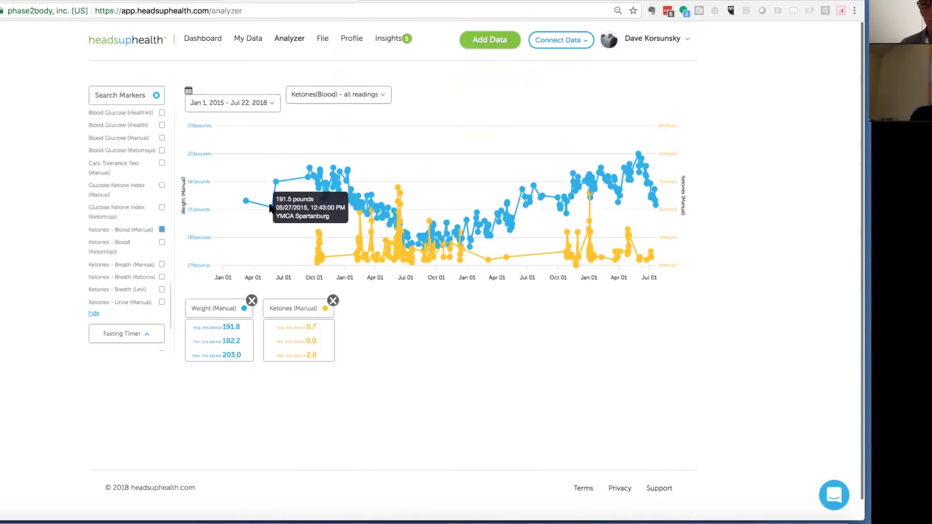
left_click(478, 38)
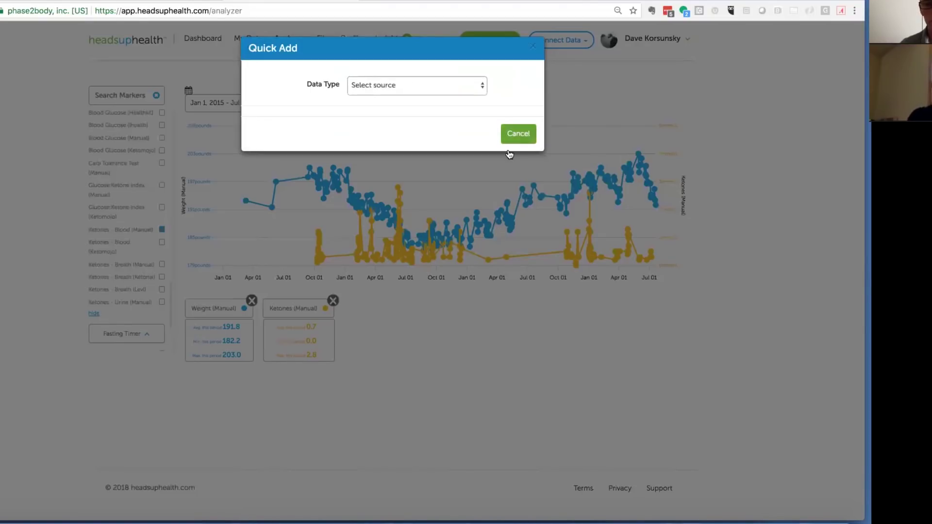
left_click(515, 138)
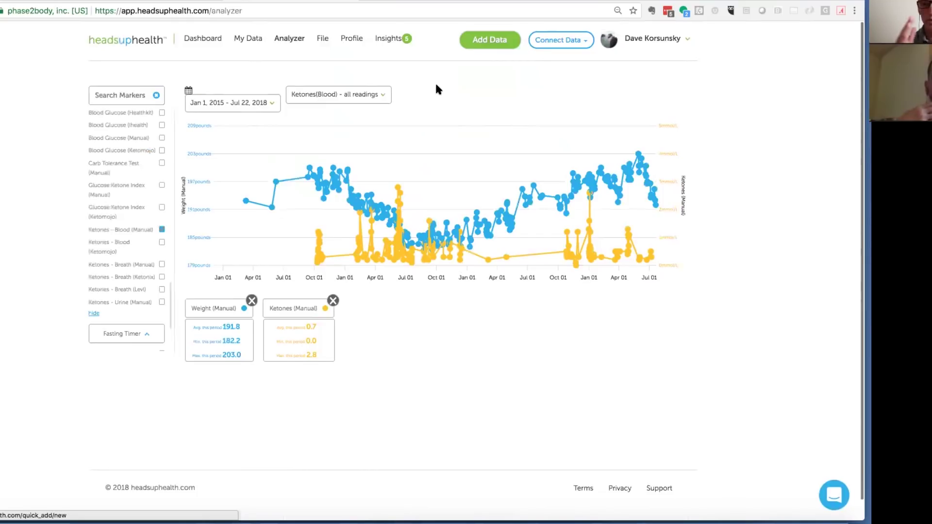
Leave the Analyzer and return to the dashboard.
left_click(61, 1)
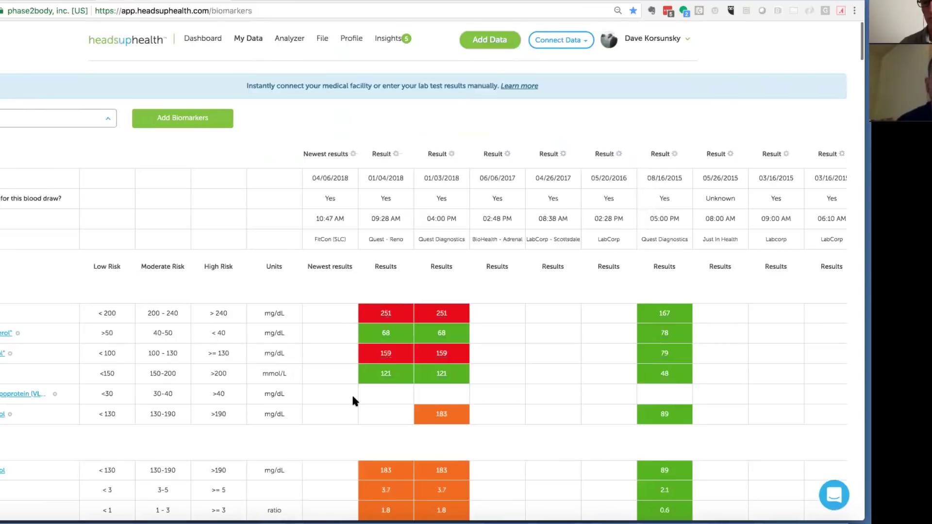
Scroll down and back up through the colour-coded Biomarkers lab-results table.
scroll(353, 397, "down", 3)
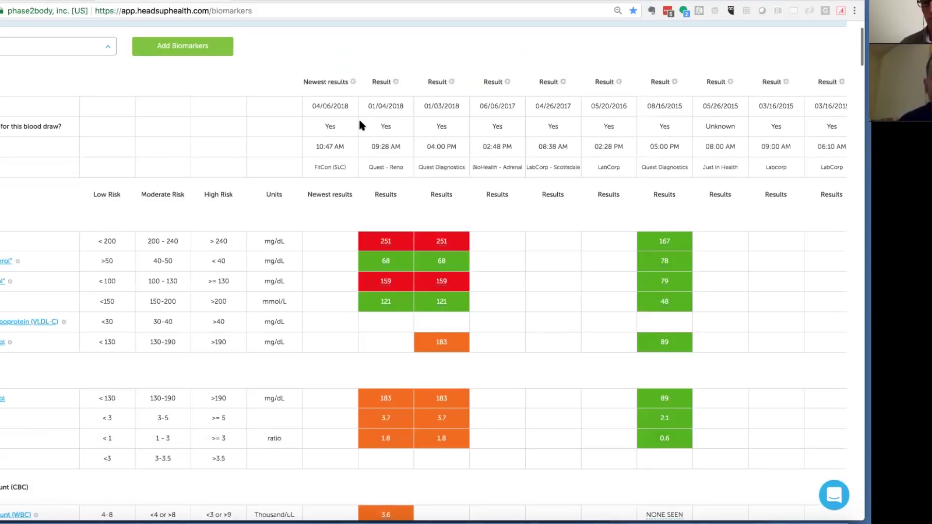
scroll(360, 125, "up", 3)
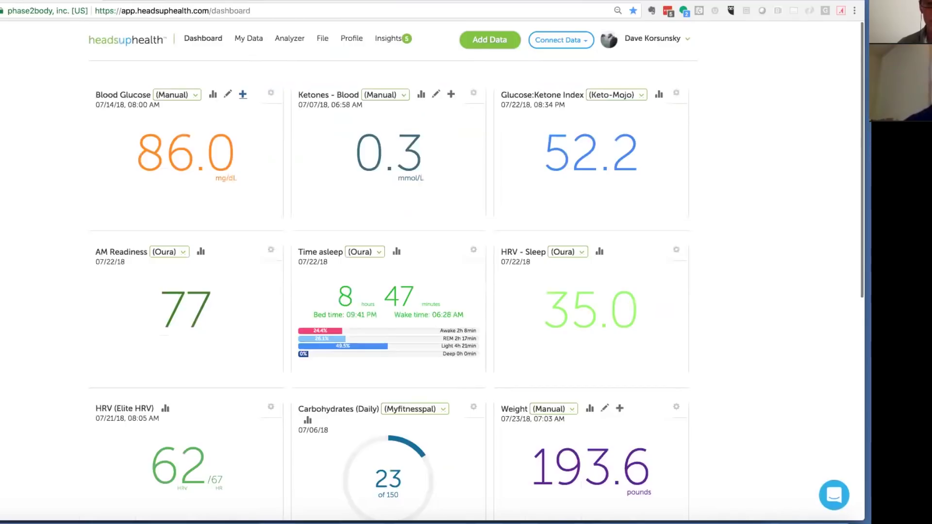
mouse_move(254, 140)
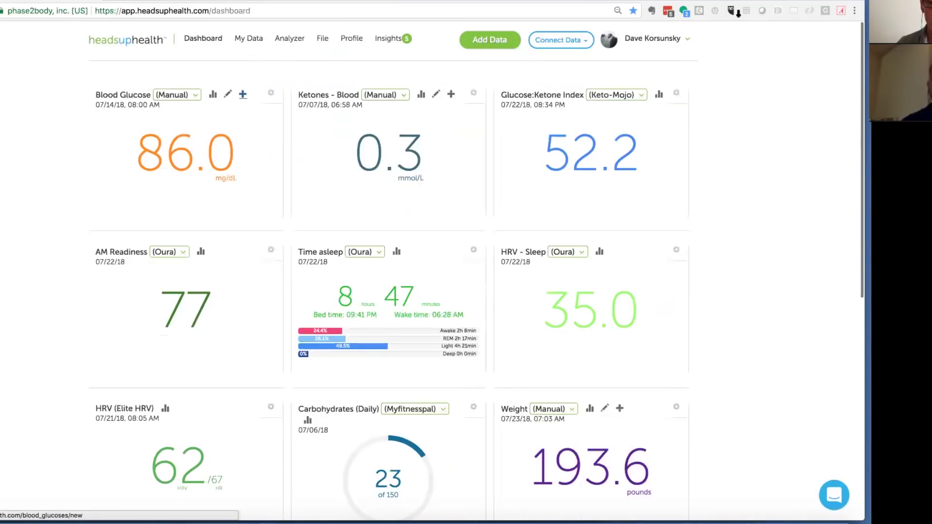